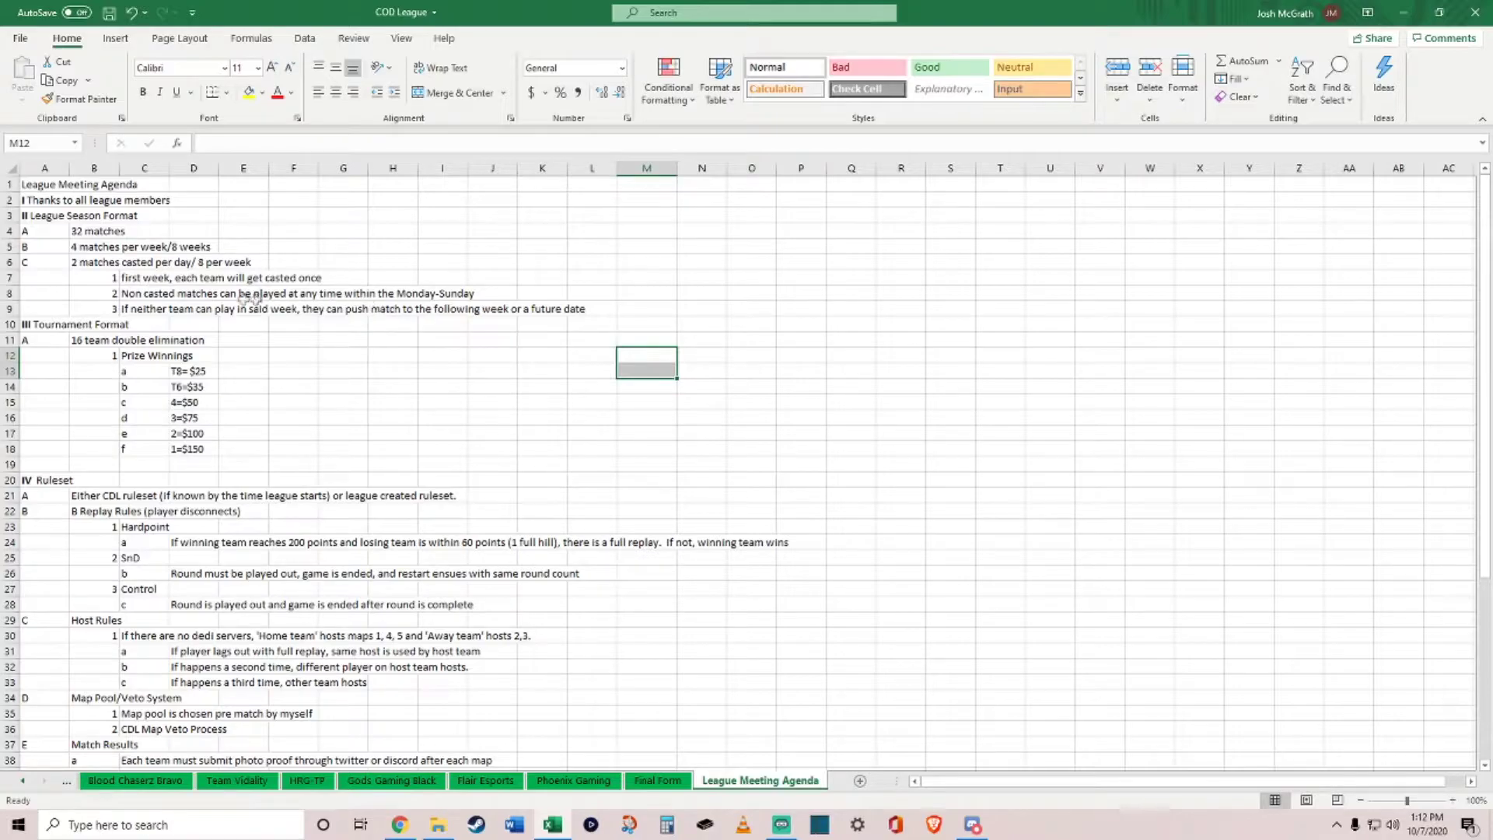
Step: Switch to the League Meeting Agenda sheet to review the non-casted matches rule in C8
{"action": "left_click", "coordinate": [148, 295]}
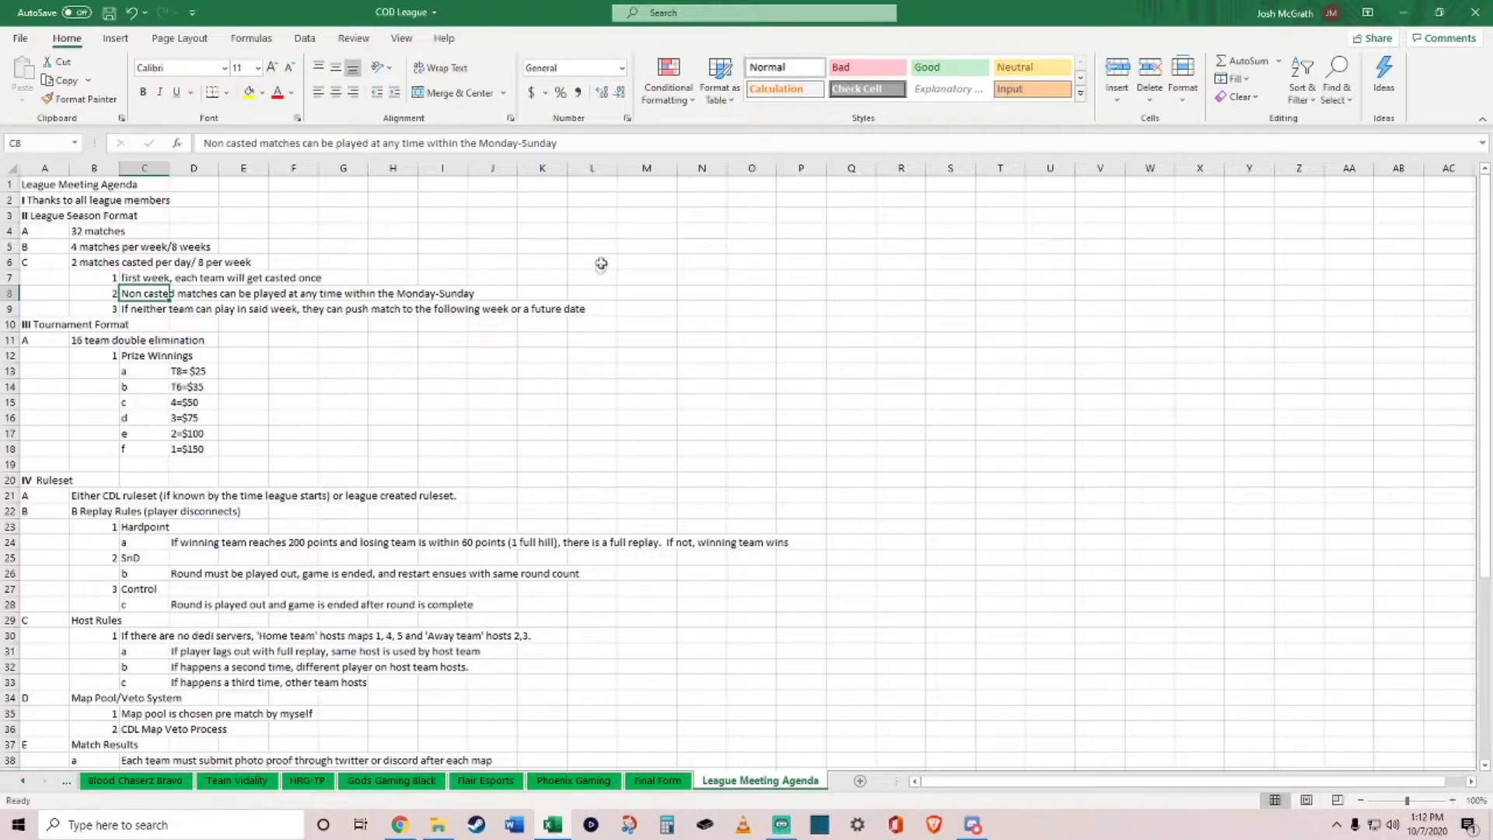
{"action": "left_click", "coordinate": [137, 310]}
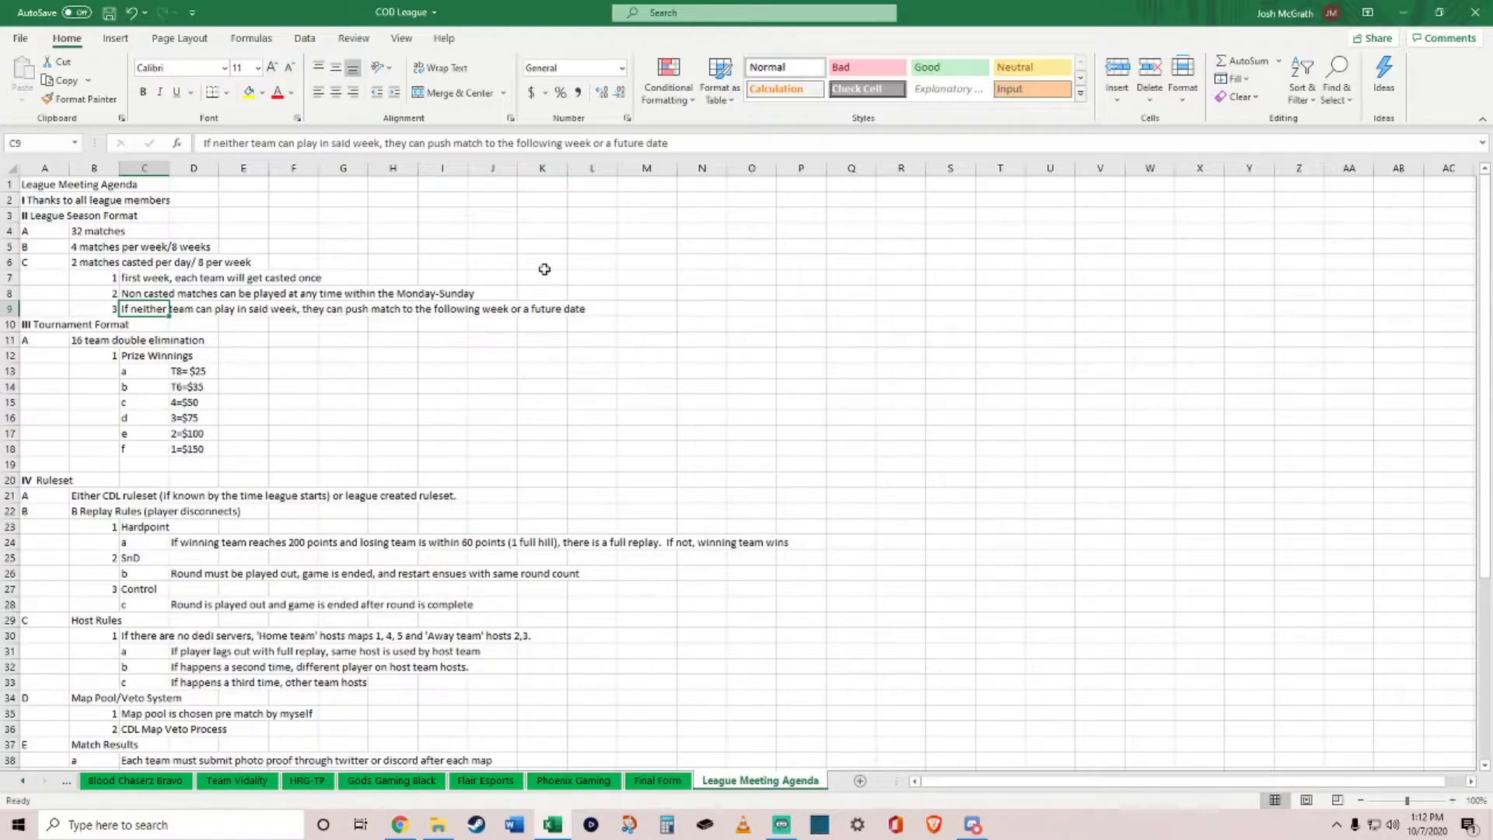
{"action": "left_click", "coordinate": [156, 277]}
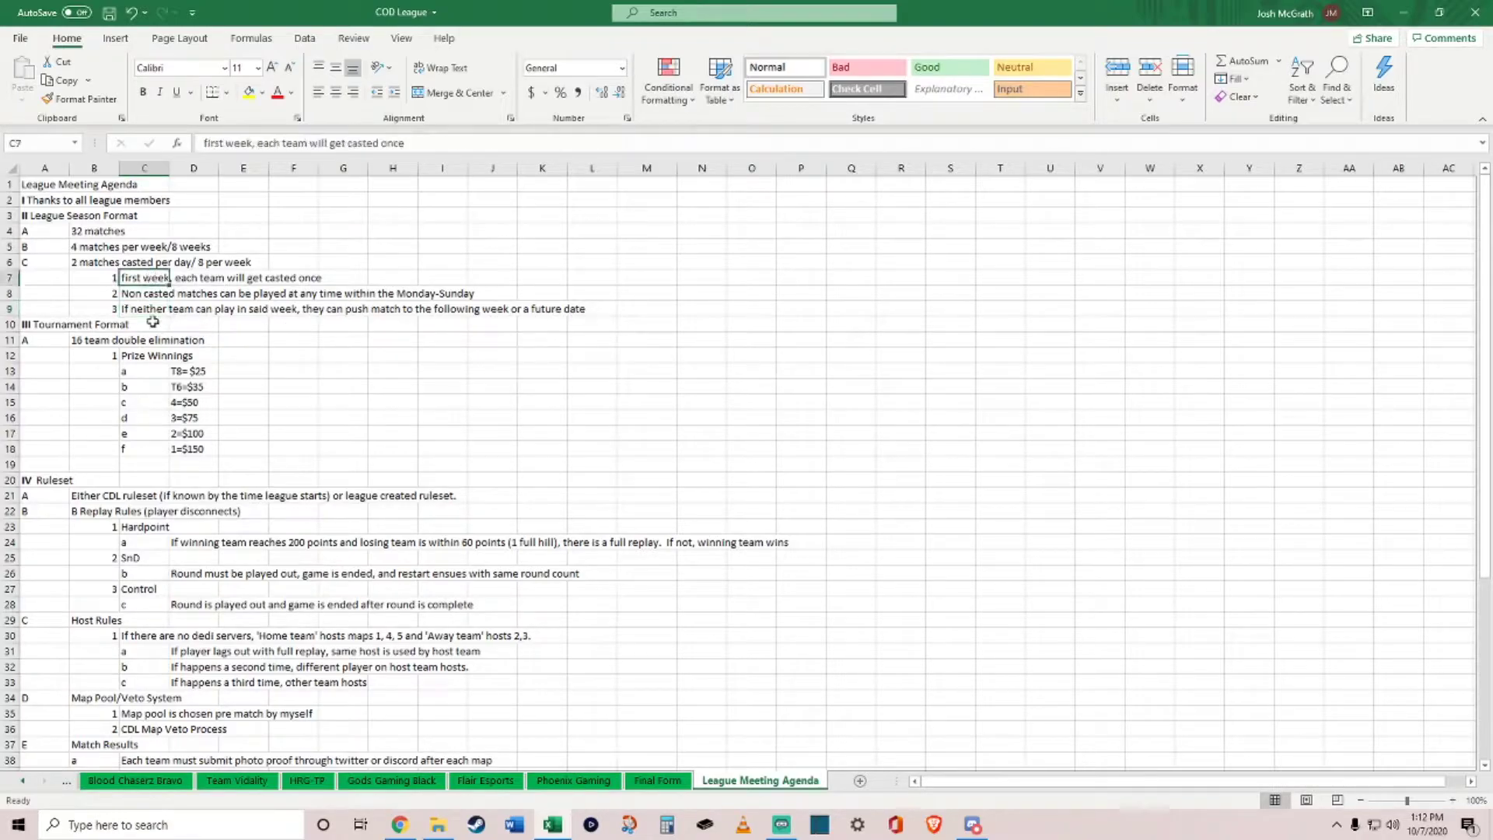
{"action": "left_click", "coordinate": [100, 263]}
{"action": "left_click", "coordinate": [126, 235]}
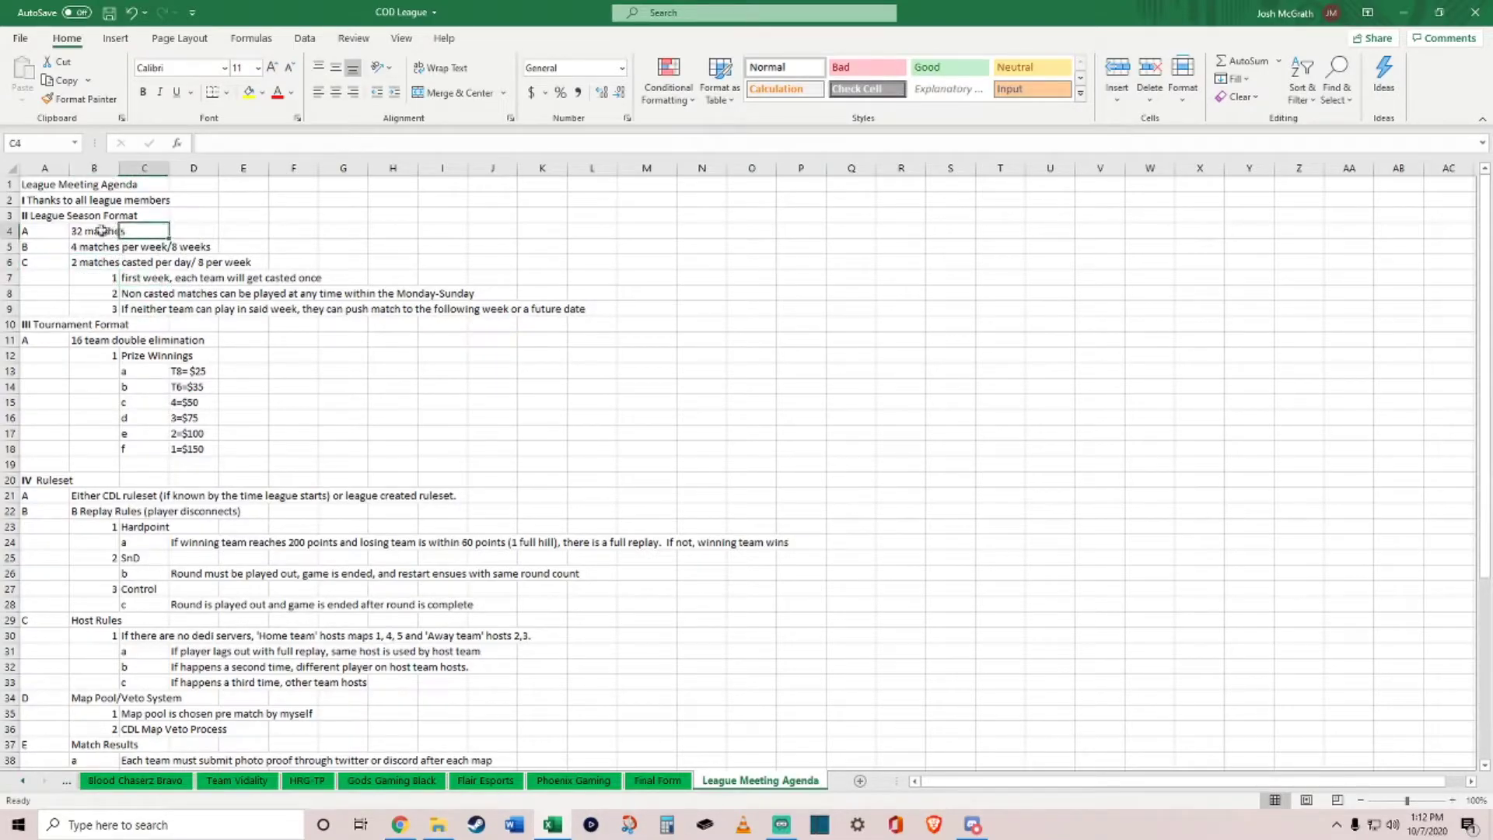
{"action": "left_click", "coordinate": [91, 228]}
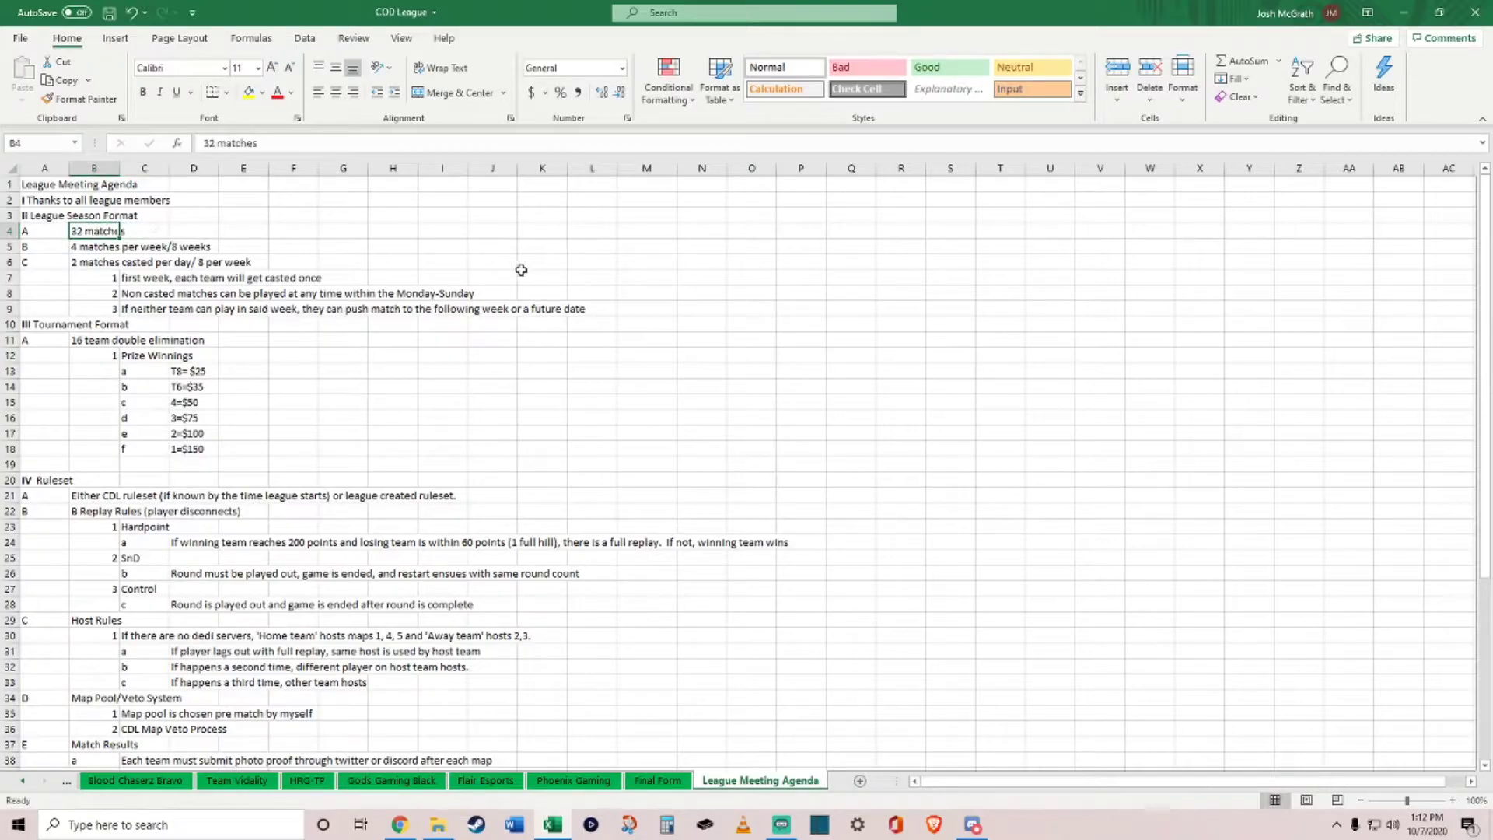
{"action": "left_click", "coordinate": [197, 235]}
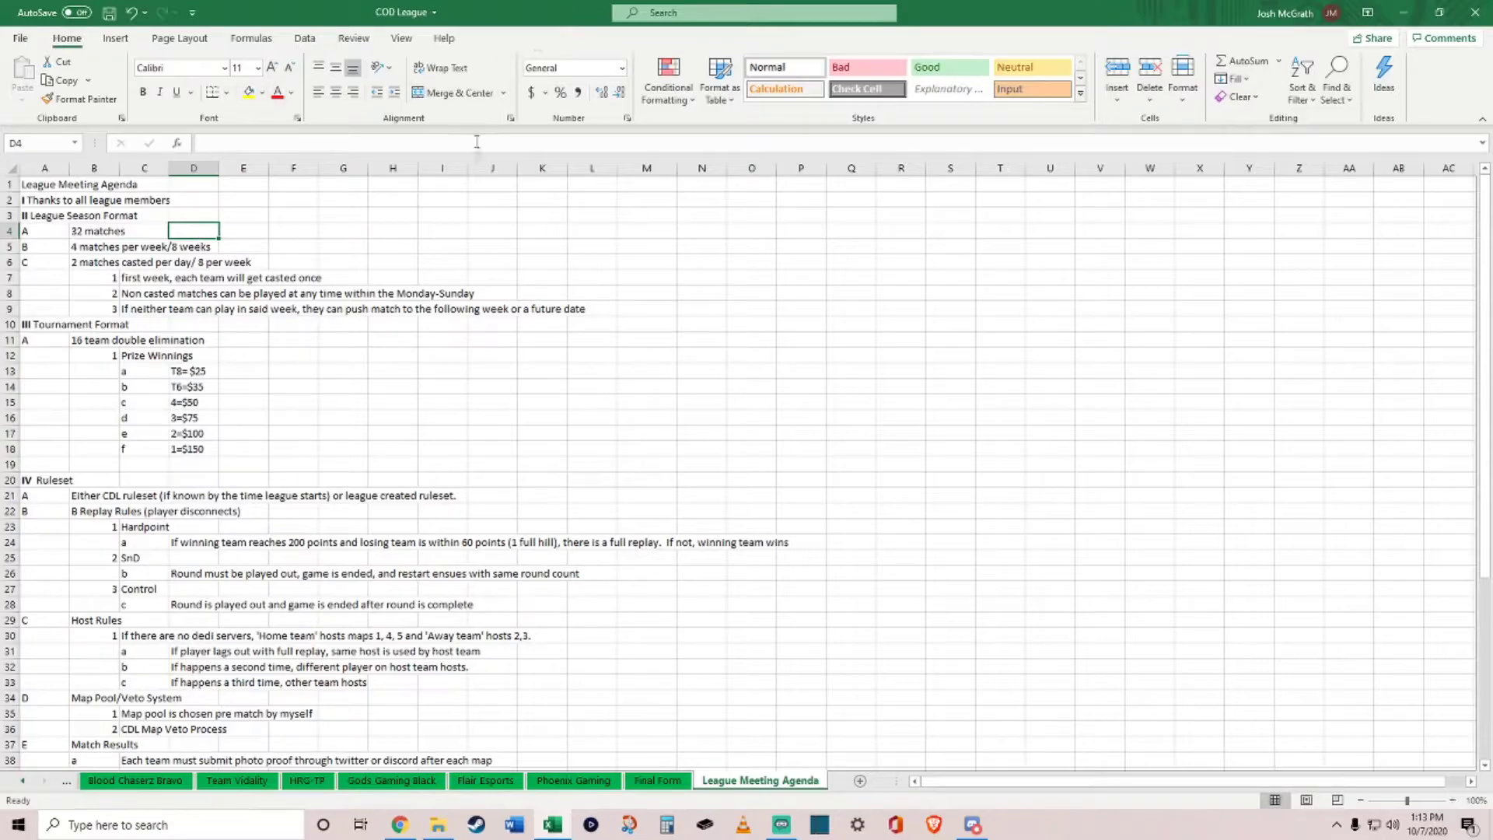
{"action": "scroll", "coordinate": [154, 243], "scroll_direction": "down", "scroll_amount": 3}
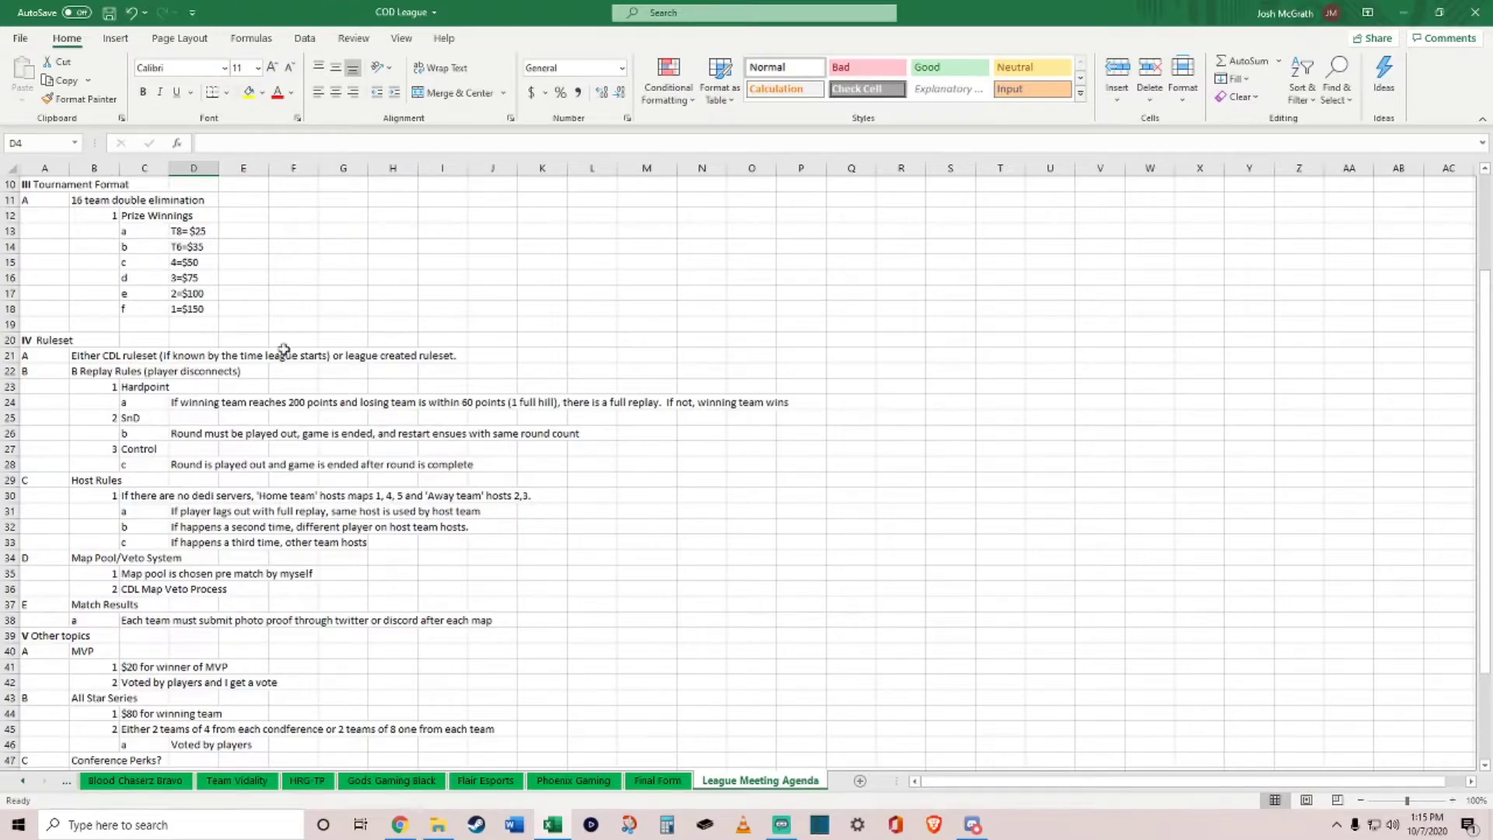
{"action": "scroll", "coordinate": [347, 322], "scroll_direction": "down", "scroll_amount": 3}
{"action": "scroll", "coordinate": [348, 321], "scroll_direction": "up", "scroll_amount": 2}
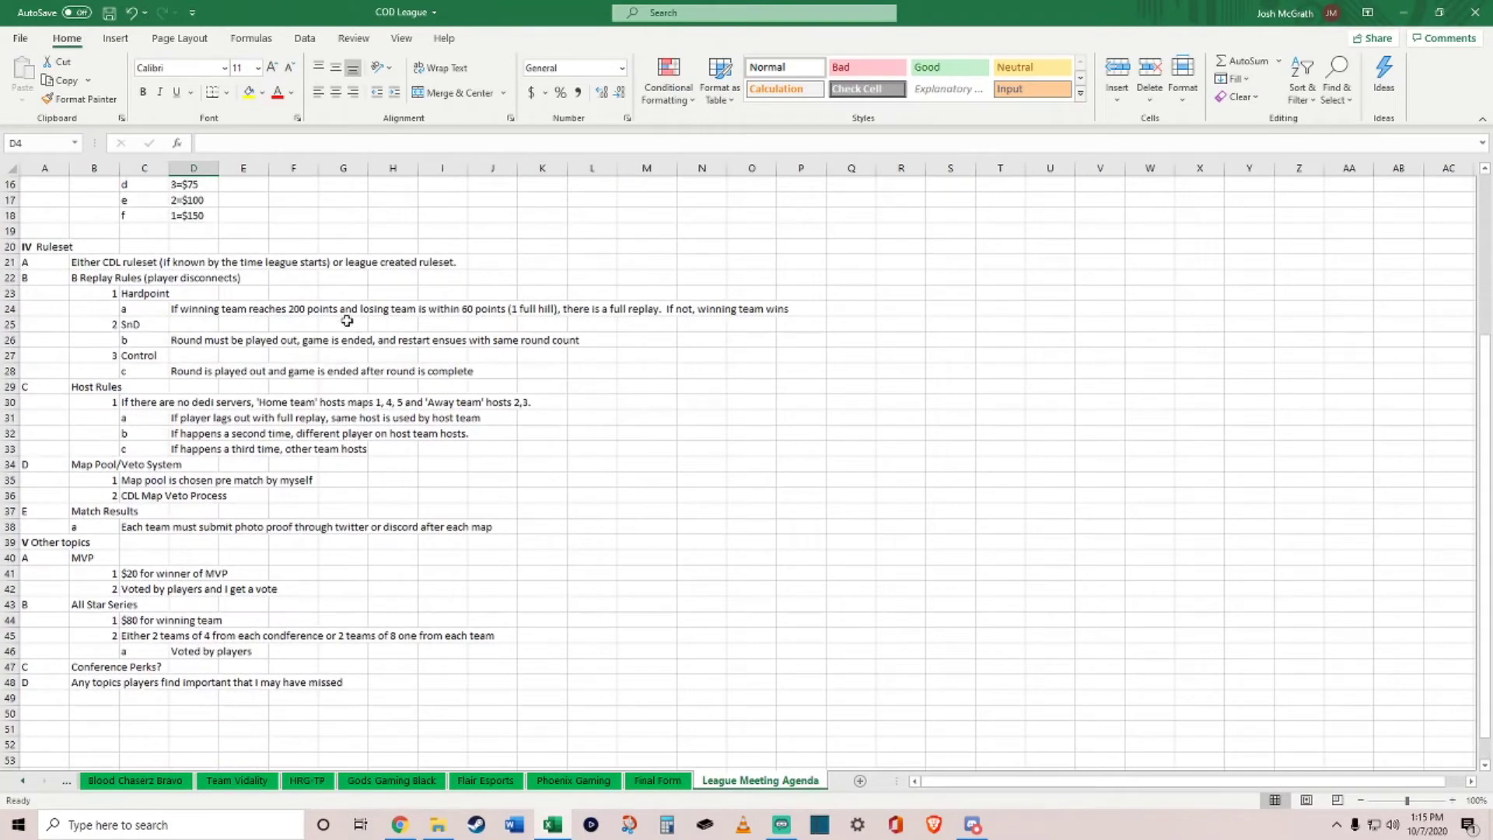
{"action": "scroll", "coordinate": [348, 319], "scroll_direction": "down", "scroll_amount": 2}
{"action": "scroll", "coordinate": [350, 319], "scroll_direction": "up", "scroll_amount": 2}
{"action": "scroll", "coordinate": [350, 318], "scroll_direction": "up", "scroll_amount": 2}
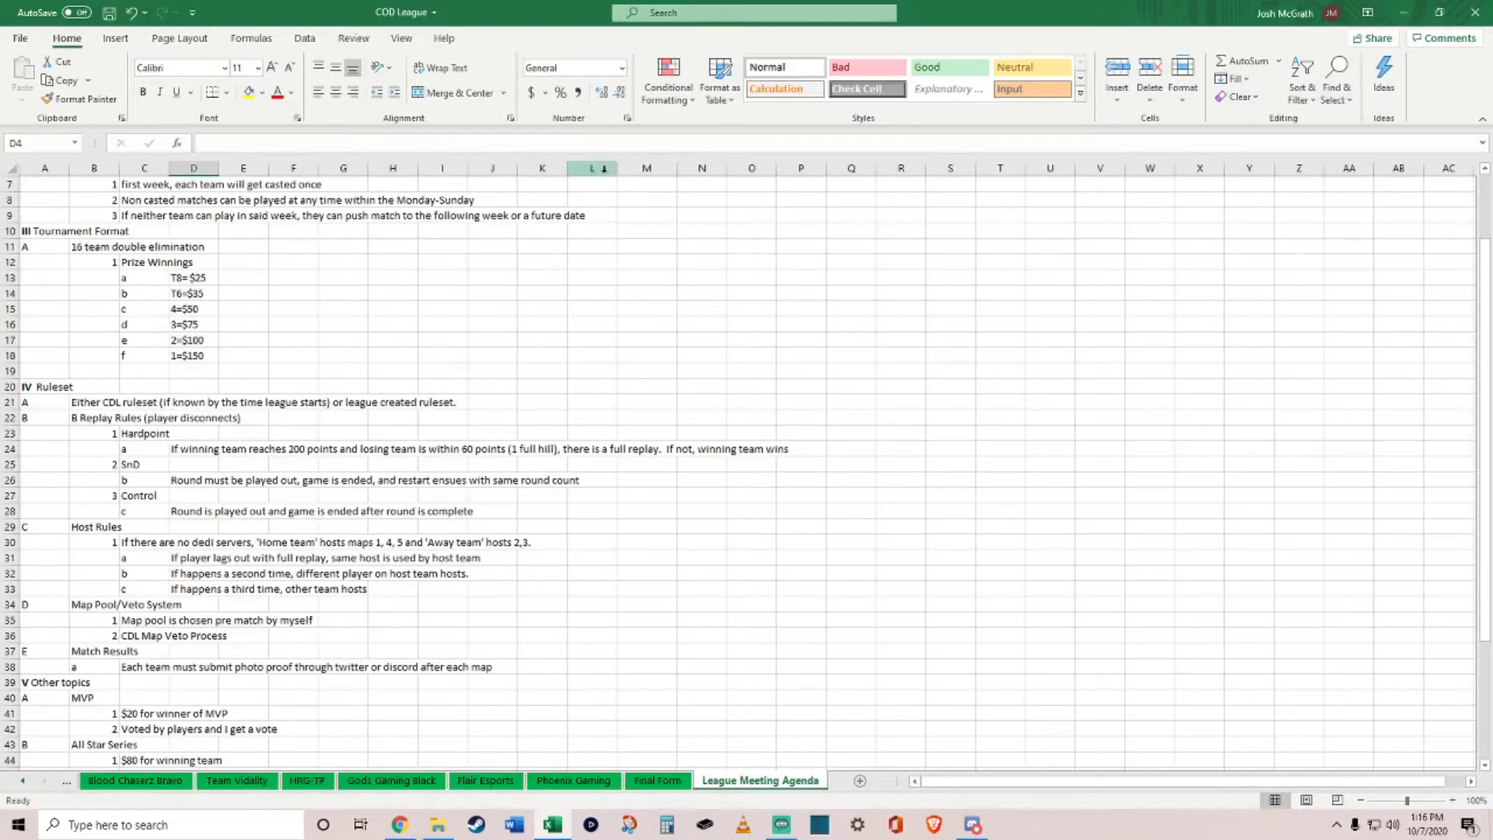
Step: Scroll down the agenda and check the CDL ruleset line in B21
{"action": "scroll", "coordinate": [266, 305], "scroll_direction": "down", "scroll_amount": 2}
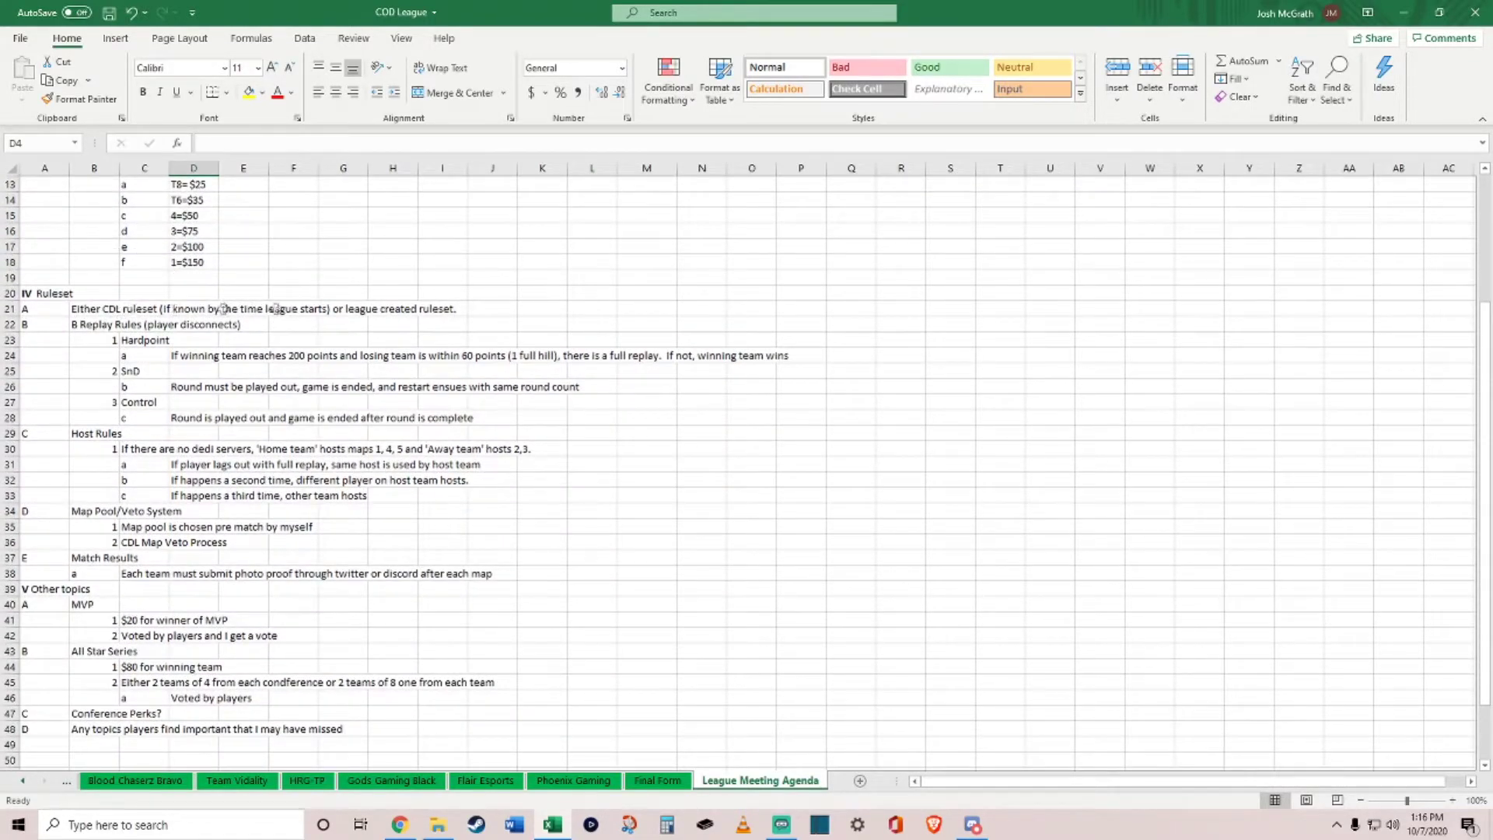
{"action": "left_click", "coordinate": [92, 309]}
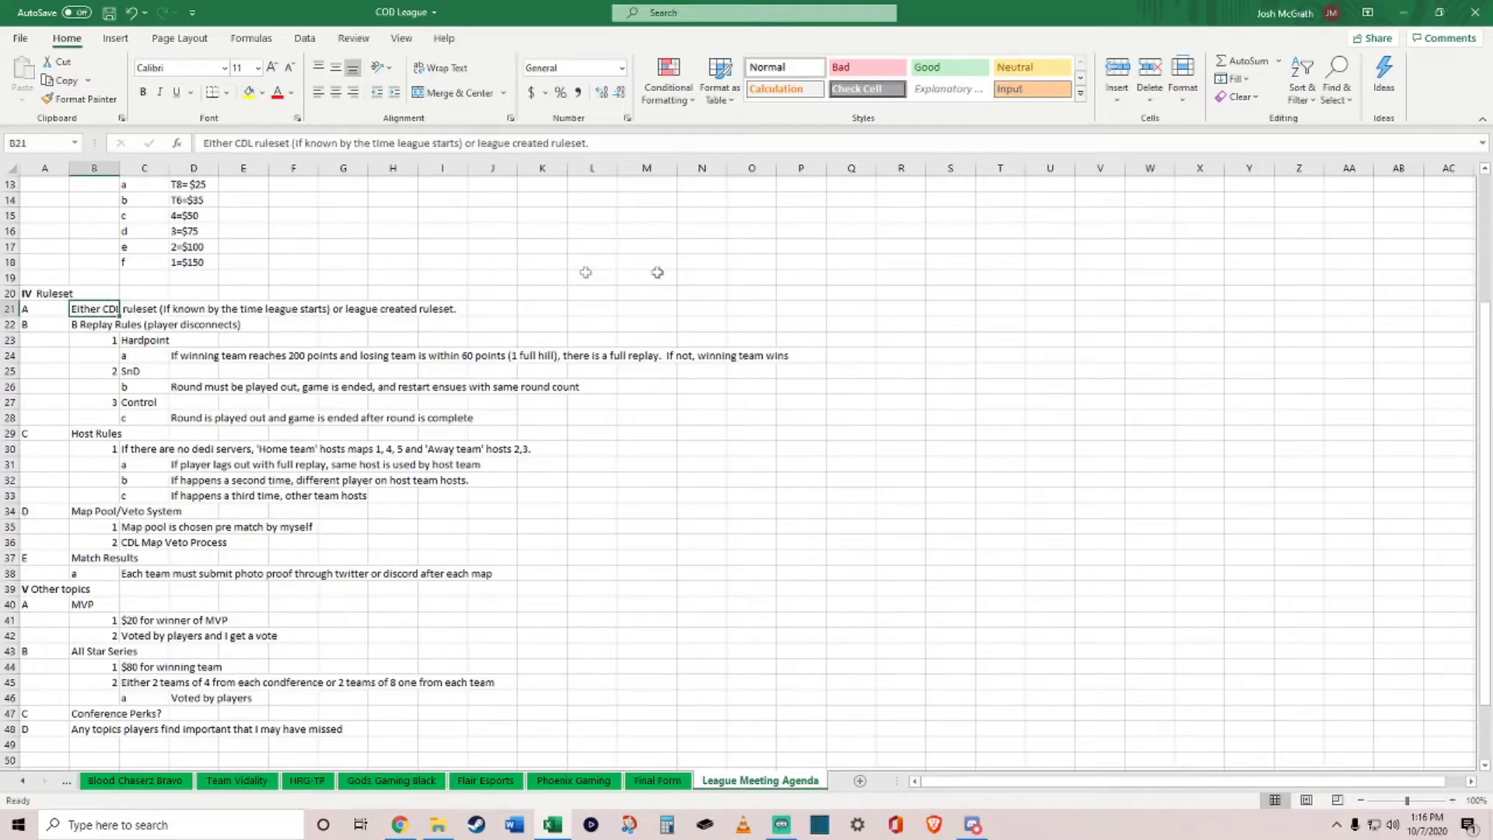
{"action": "left_click", "coordinate": [91, 278]}
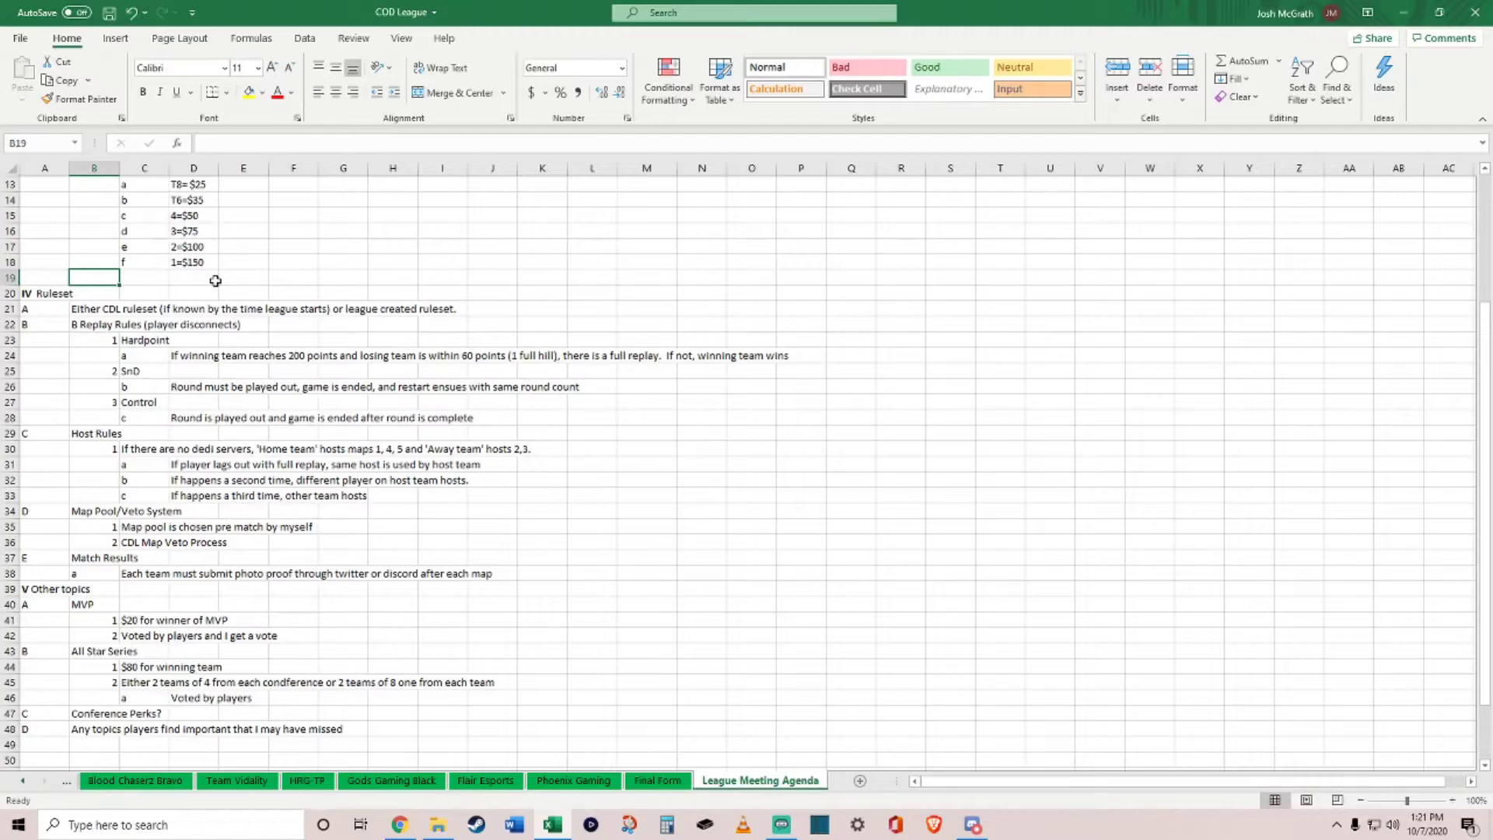
{"action": "scroll", "coordinate": [215, 281], "scroll_direction": "down", "scroll_amount": 3}
{"action": "left_click_drag", "start_coordinate": [439, 480], "coordinate": [420, 465]}
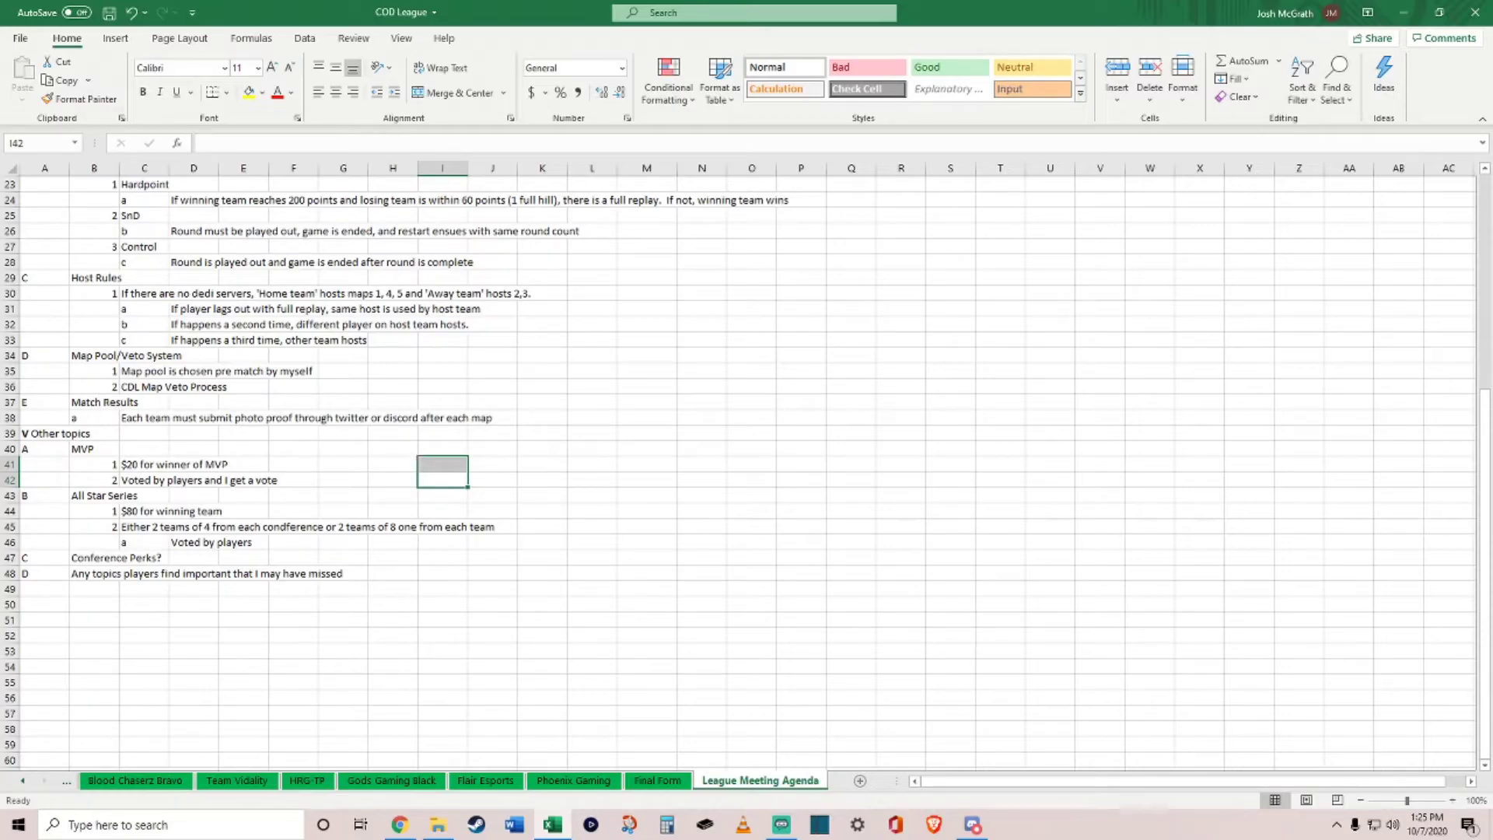
Step: Enter item letter E in A49 with 'Start Date?' beside it in B49
{"action": "left_click", "coordinate": [38, 585]}
{"action": "type", "text": "E"}
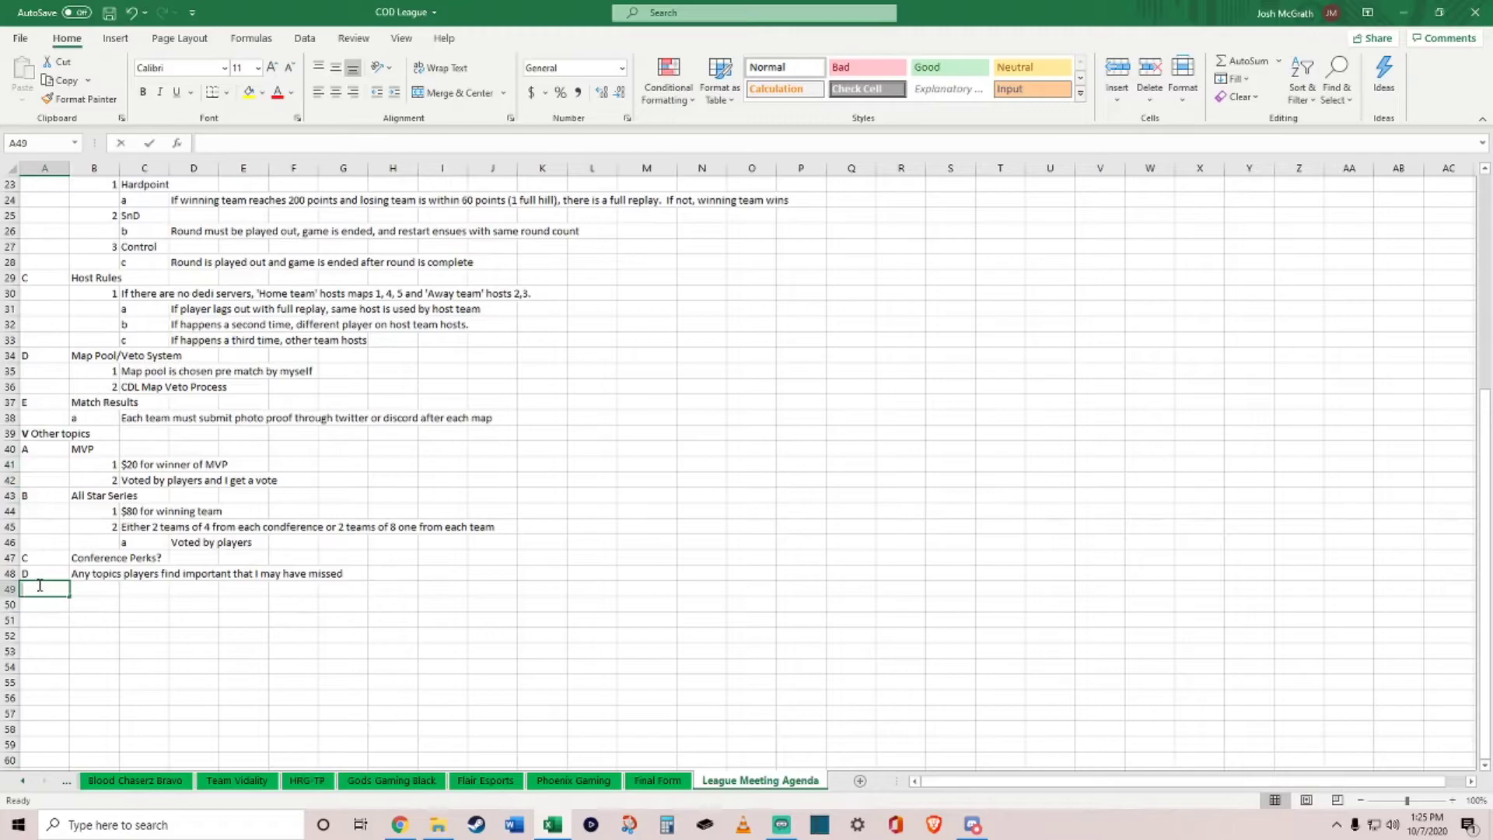
{"action": "key", "text": "Tab"}
{"action": "type", "text": "Start D"}
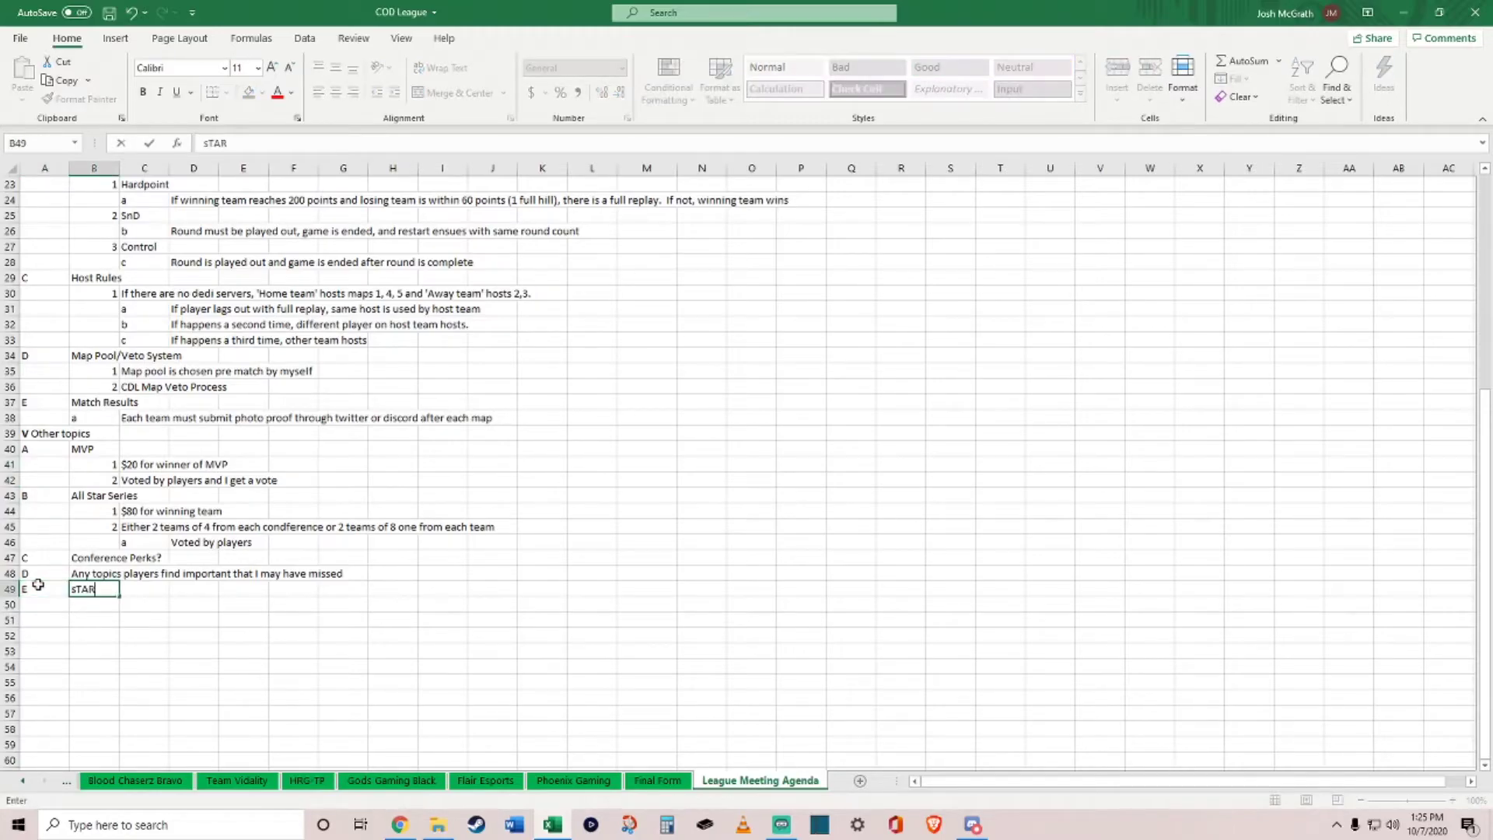
{"action": "type", "text": "ate?"}
Step: Check the November 2020 dates in the taskbar calendar, then commit 'Start Date?' in B49
{"action": "left_click", "coordinate": [1428, 825]}
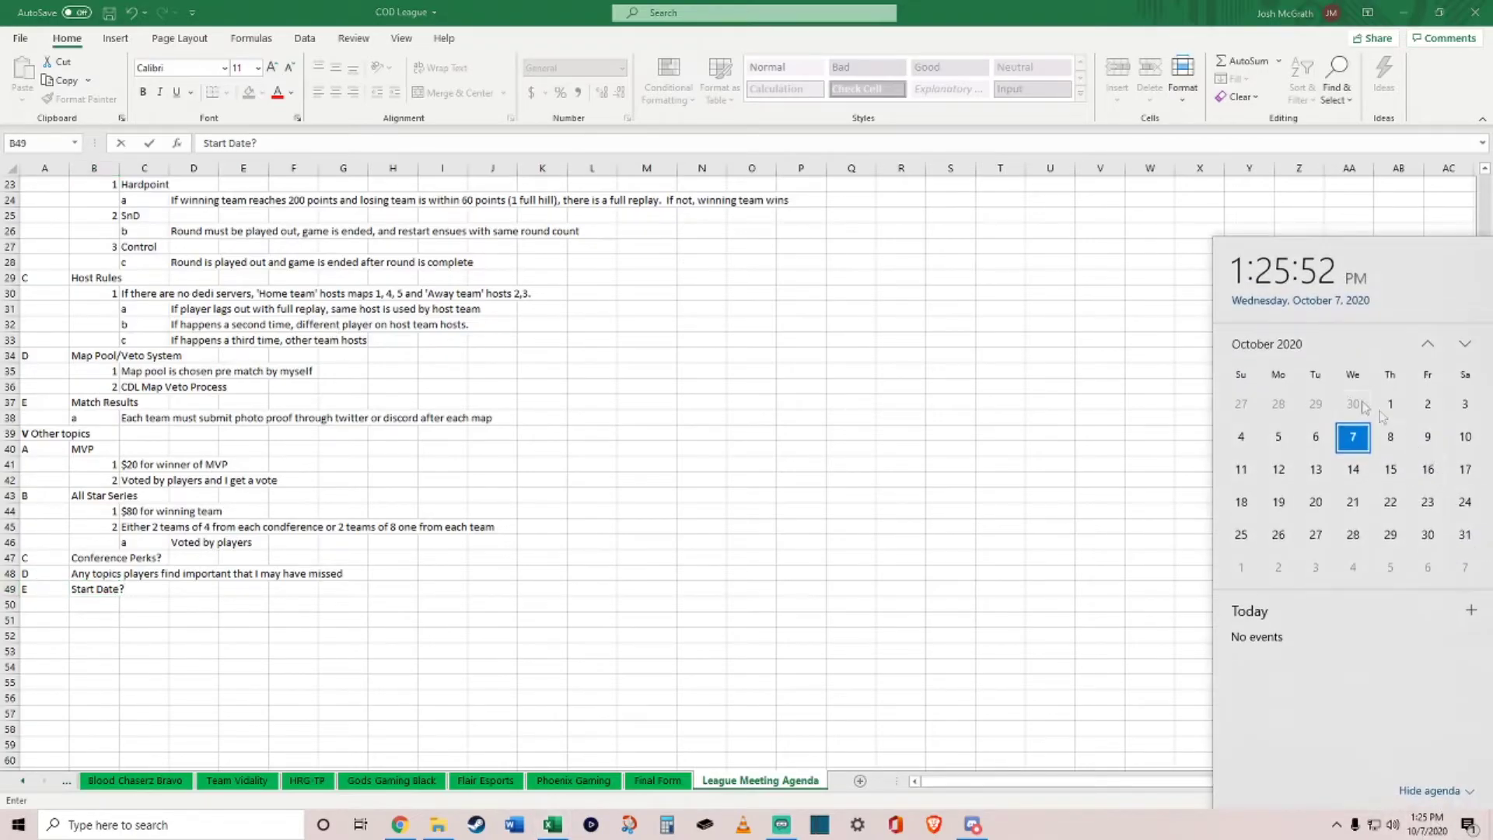
{"action": "left_click", "coordinate": [1465, 345]}
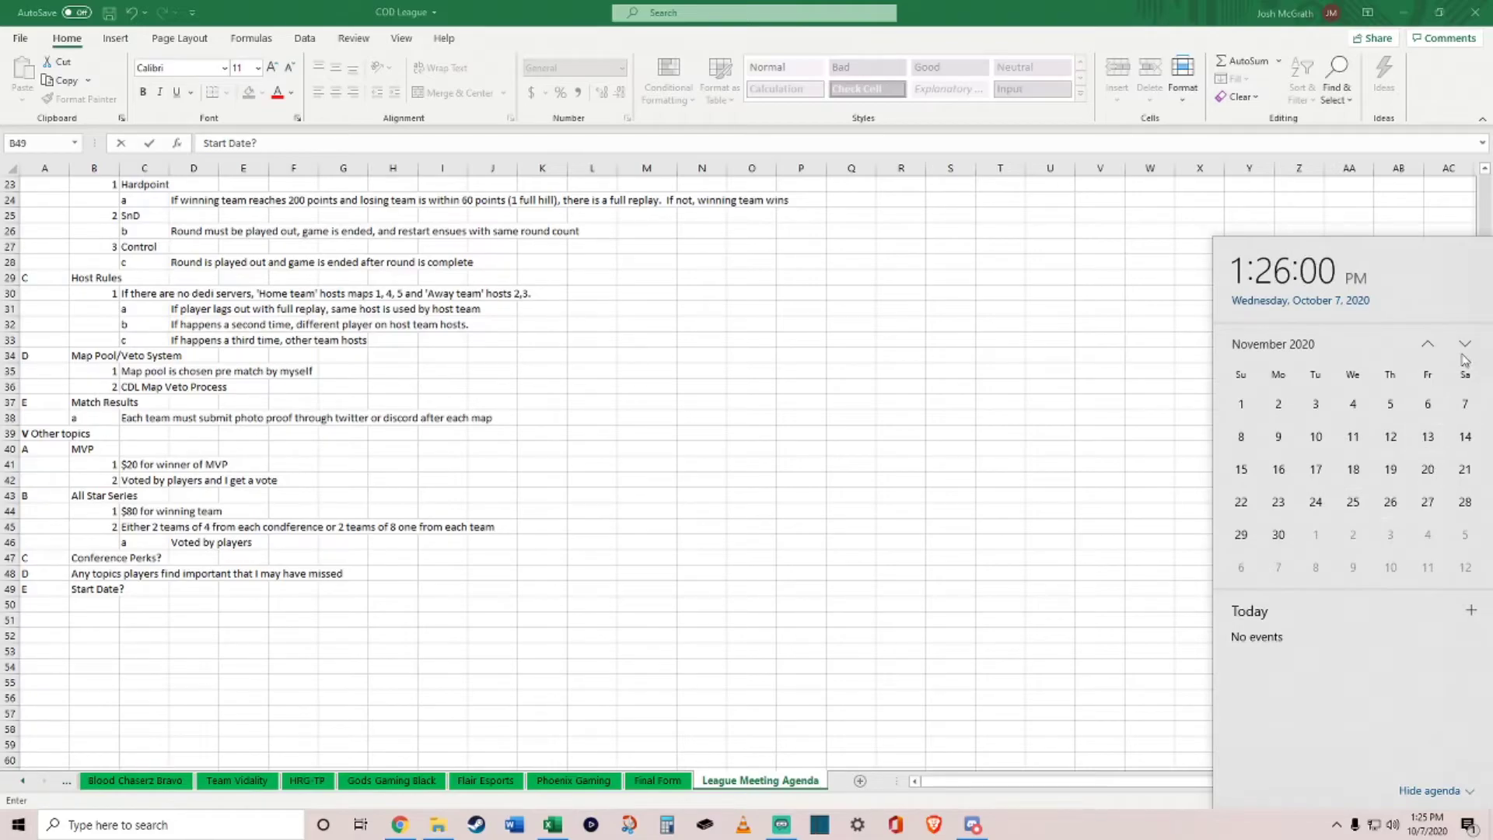
{"action": "left_click", "coordinate": [1004, 430]}
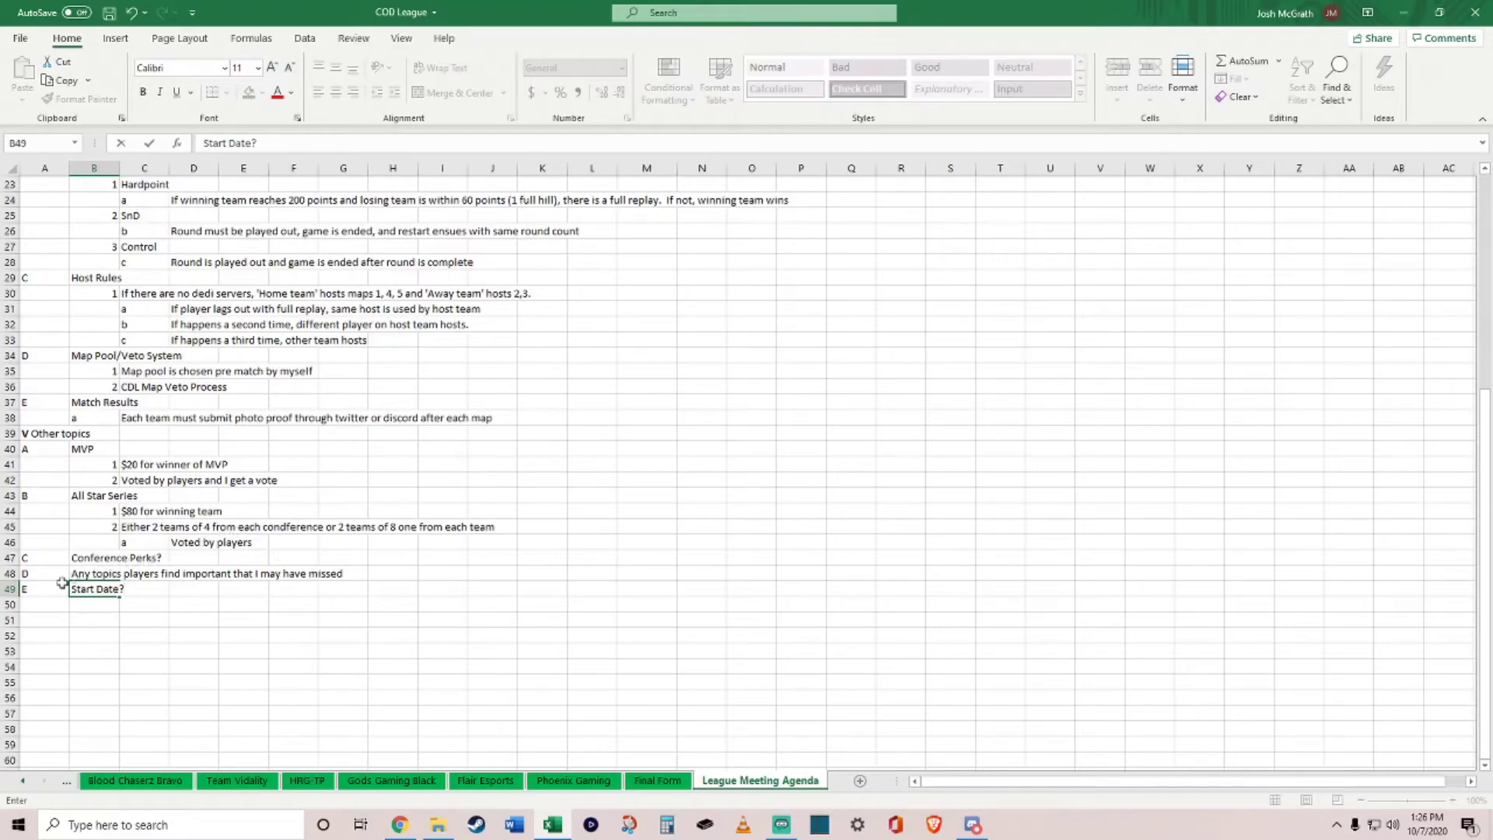
{"action": "left_click", "coordinate": [37, 601]}
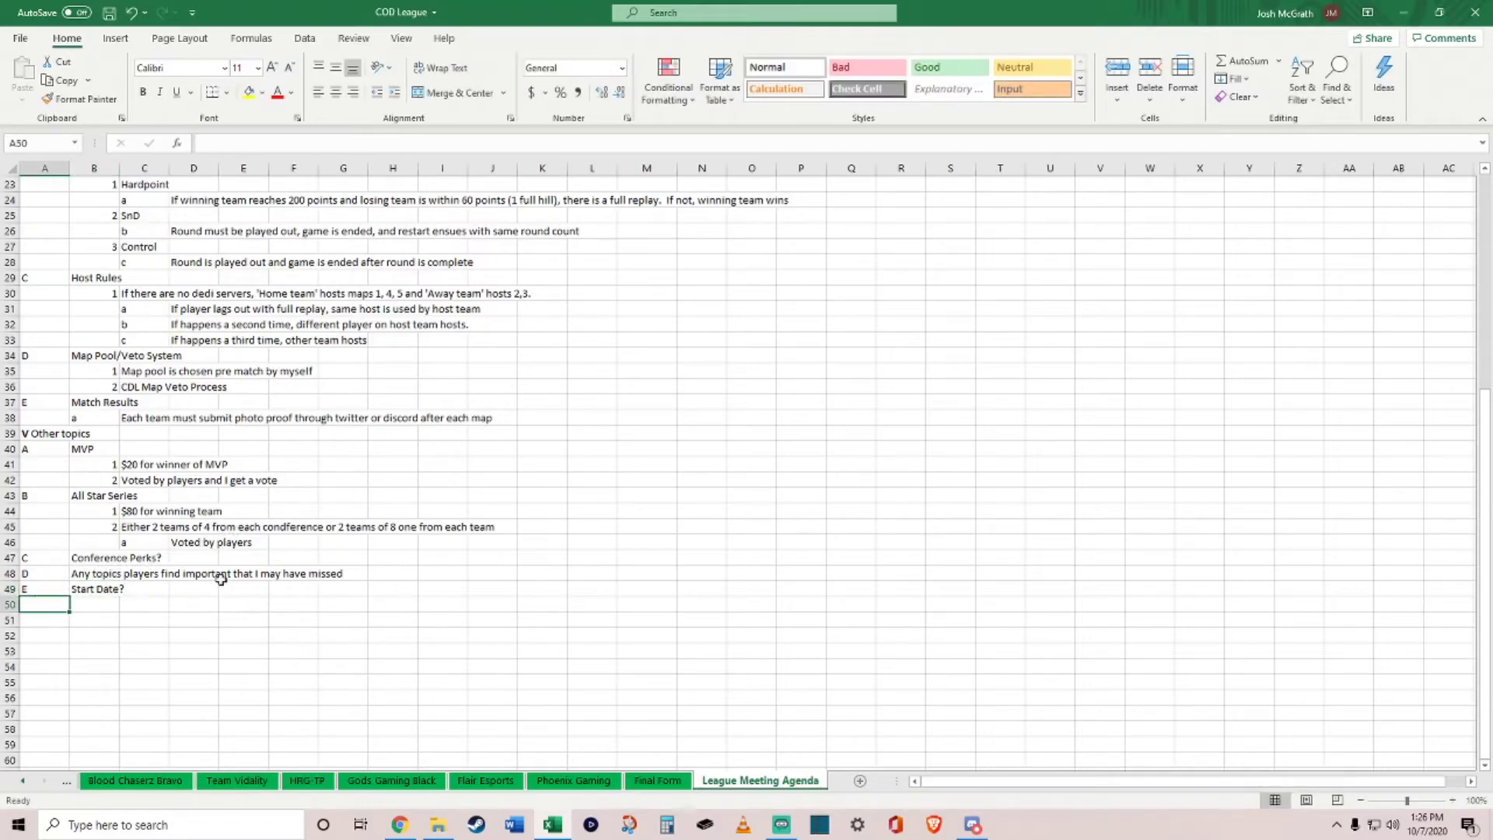
Step: Enter item letter F in A50 and 'Payment' in B50
{"action": "type", "text": "FR"}
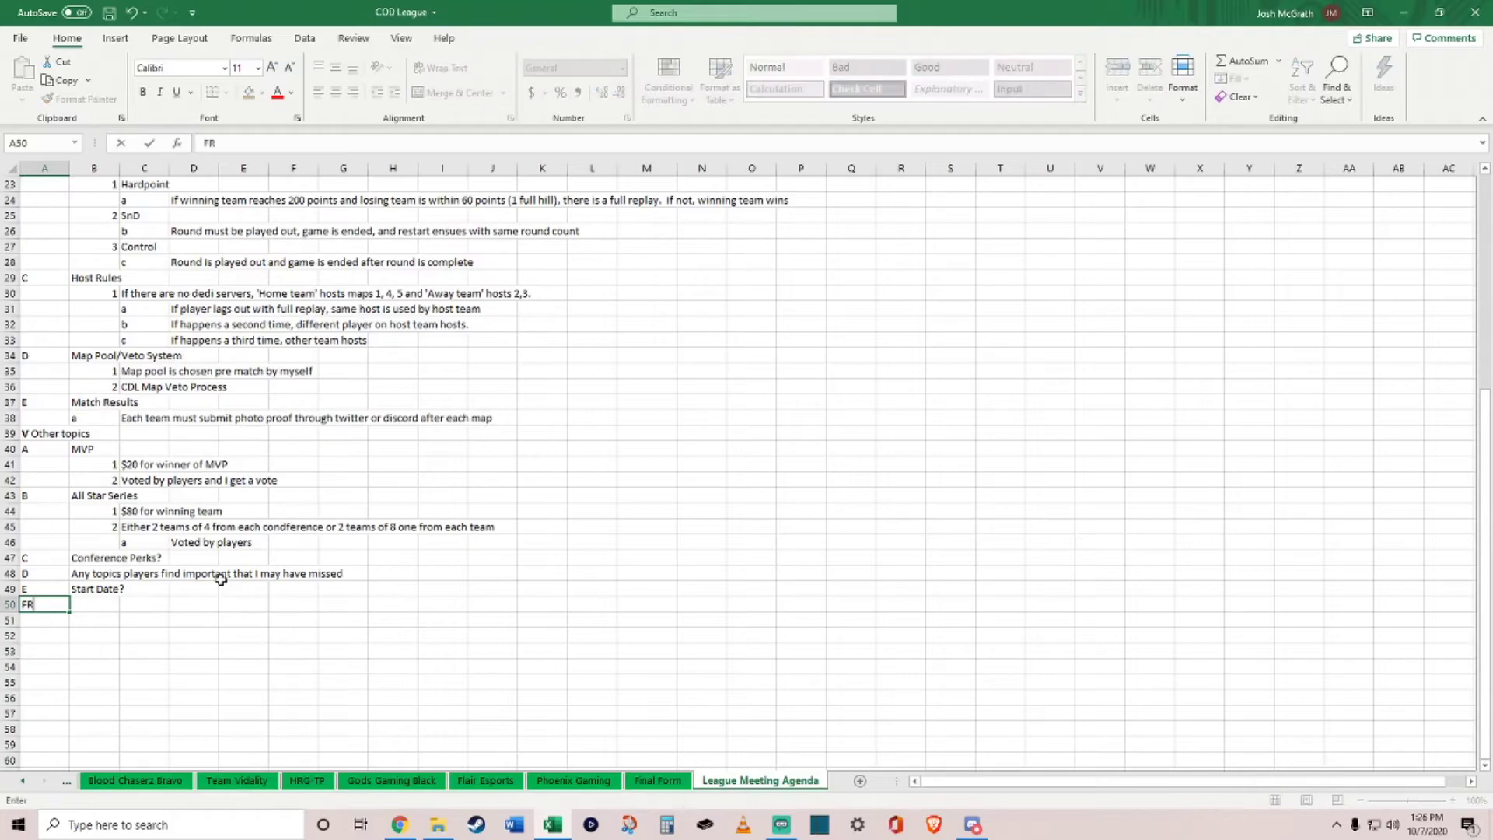
{"action": "key", "text": "BackSpace"}
{"action": "left_click", "coordinate": [113, 603]}
{"action": "type", "text": "Payment"}
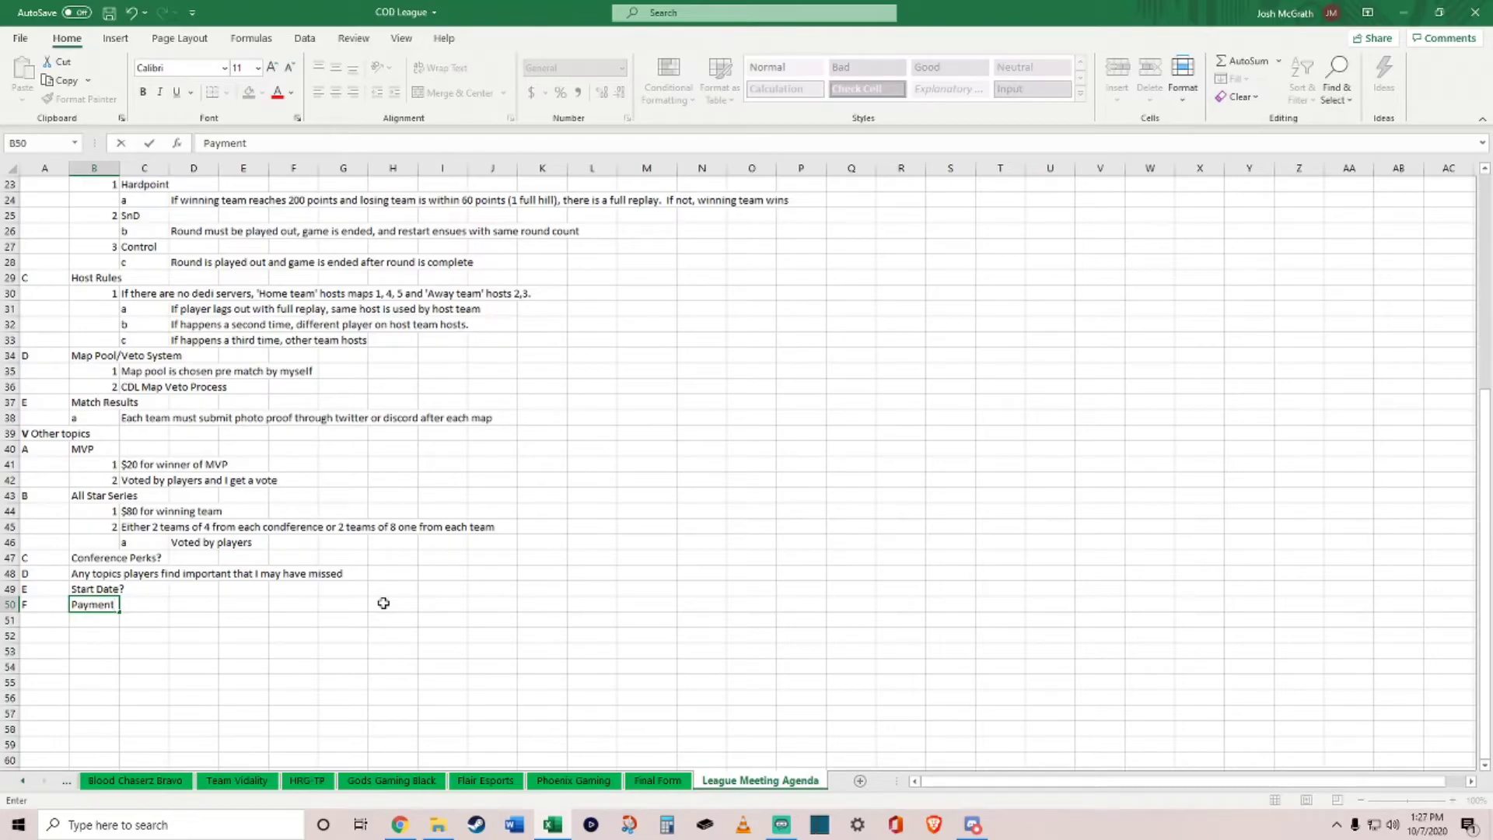
{"action": "key", "text": "Return"}
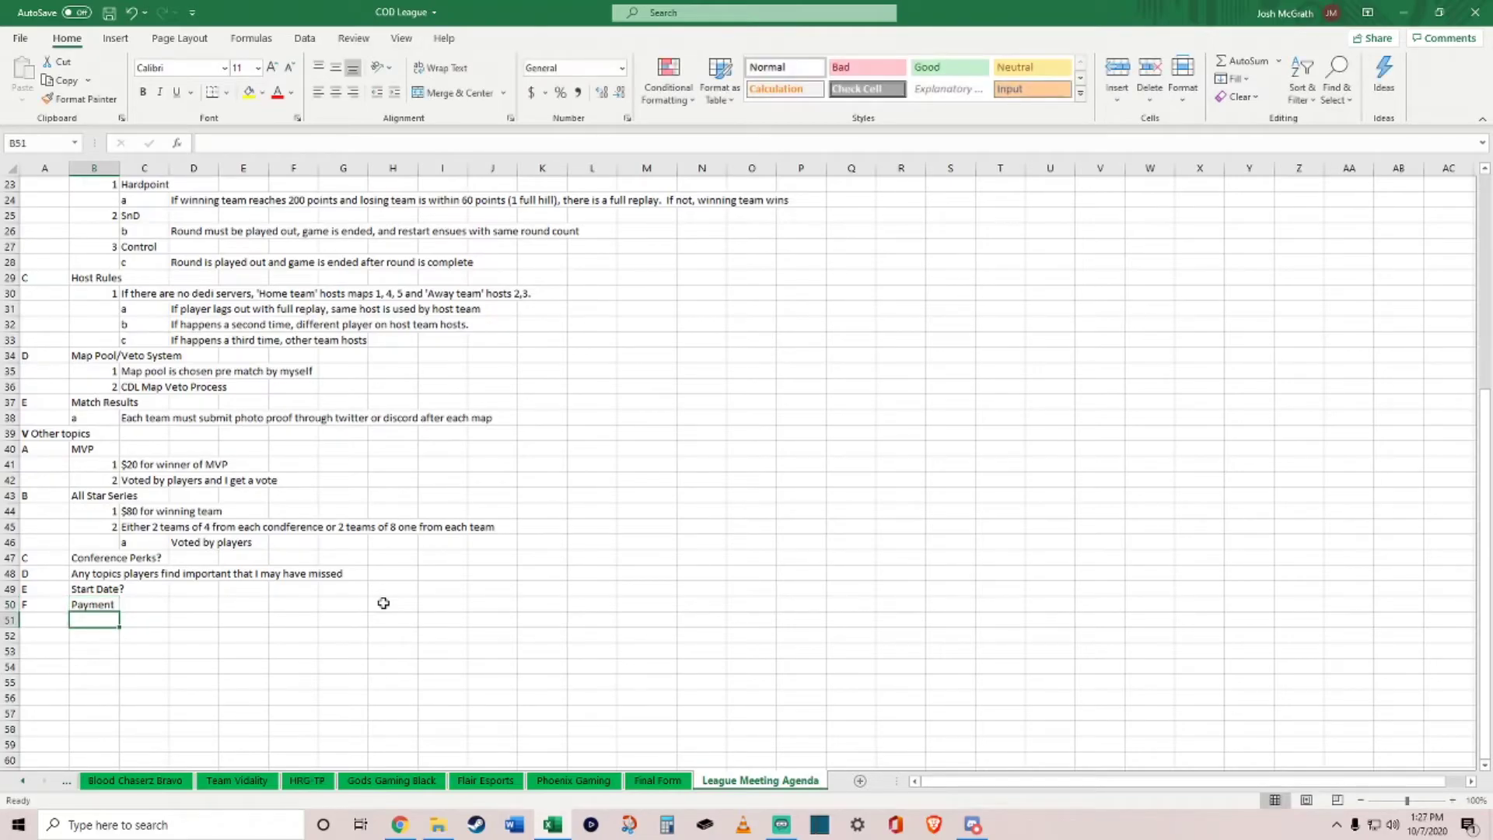
Step: List 'Cash App?', 'Venmo' and 'Paypal?' under Payment in B51:B53
{"action": "type", "text": "Cash"}
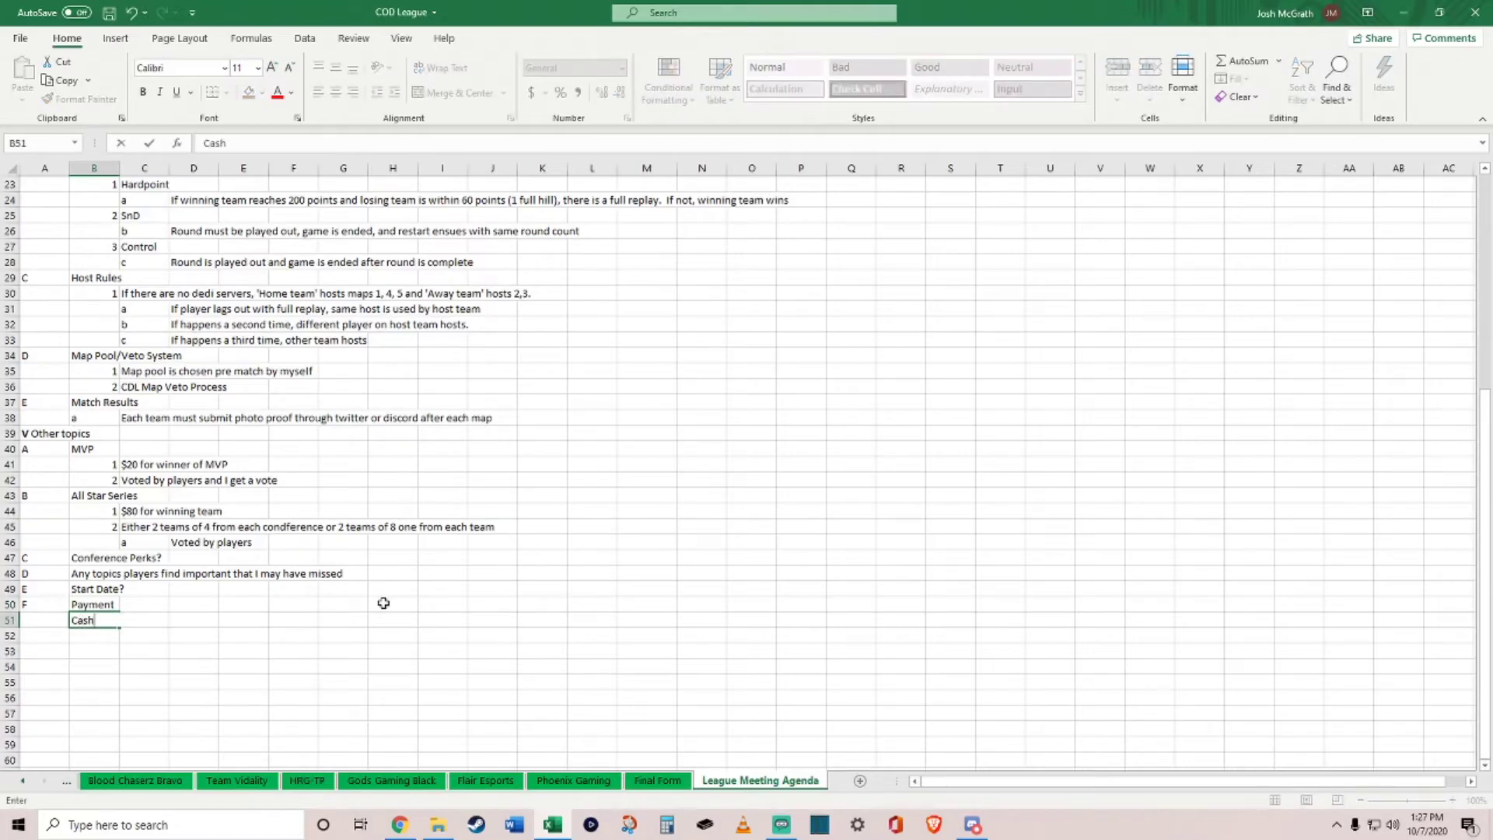
{"action": "type", "text": " App?"}
{"action": "key", "text": "Return"}
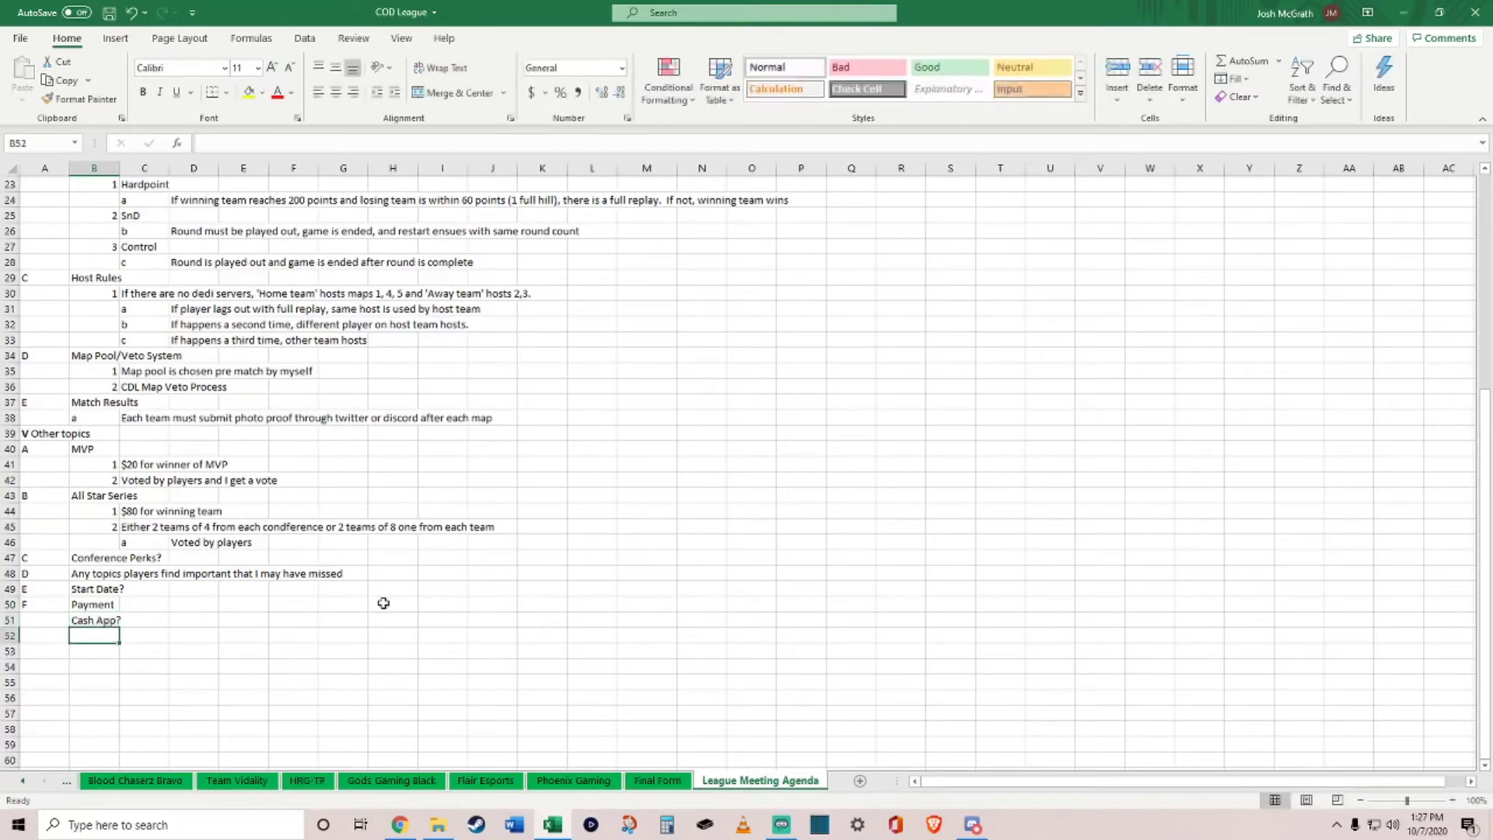
{"action": "type", "text": "Ven"}
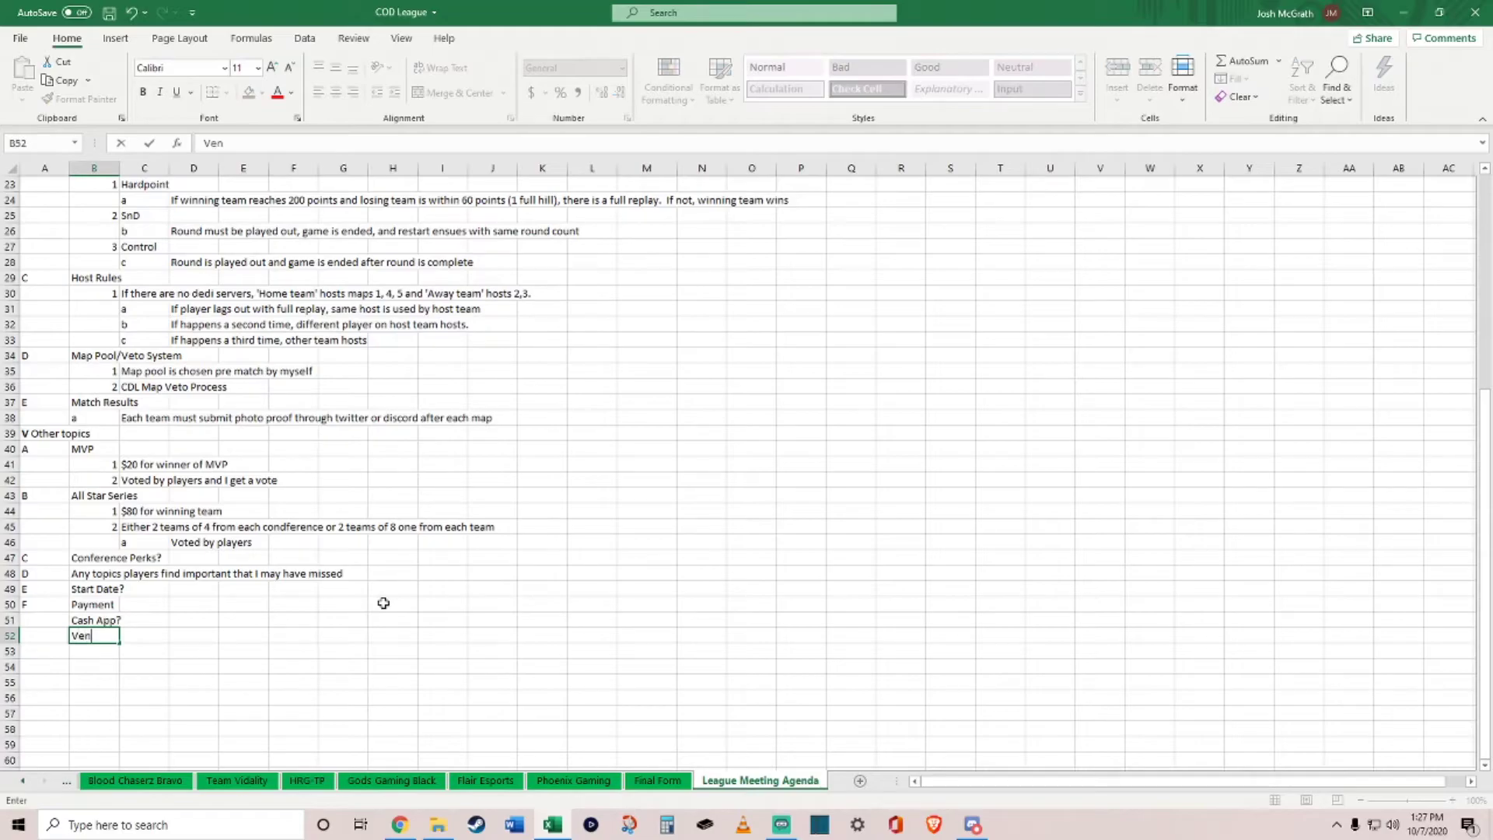
{"action": "type", "text": "mo Psy"}
{"action": "key", "text": "BackSpace"}
{"action": "key", "text": "BackSpace"}
{"action": "type", "text": "aypal"}
{"action": "key", "text": "BackSpace"}
{"action": "key", "text": "BackSpace"}
{"action": "key", "text": "BackSpace"}
{"action": "key", "text": "BackSpace"}
{"action": "key", "text": "BackSpace"}
{"action": "key", "text": "BackSpace"}
{"action": "key", "text": "BackSpace"}
{"action": "key", "text": "Return"}
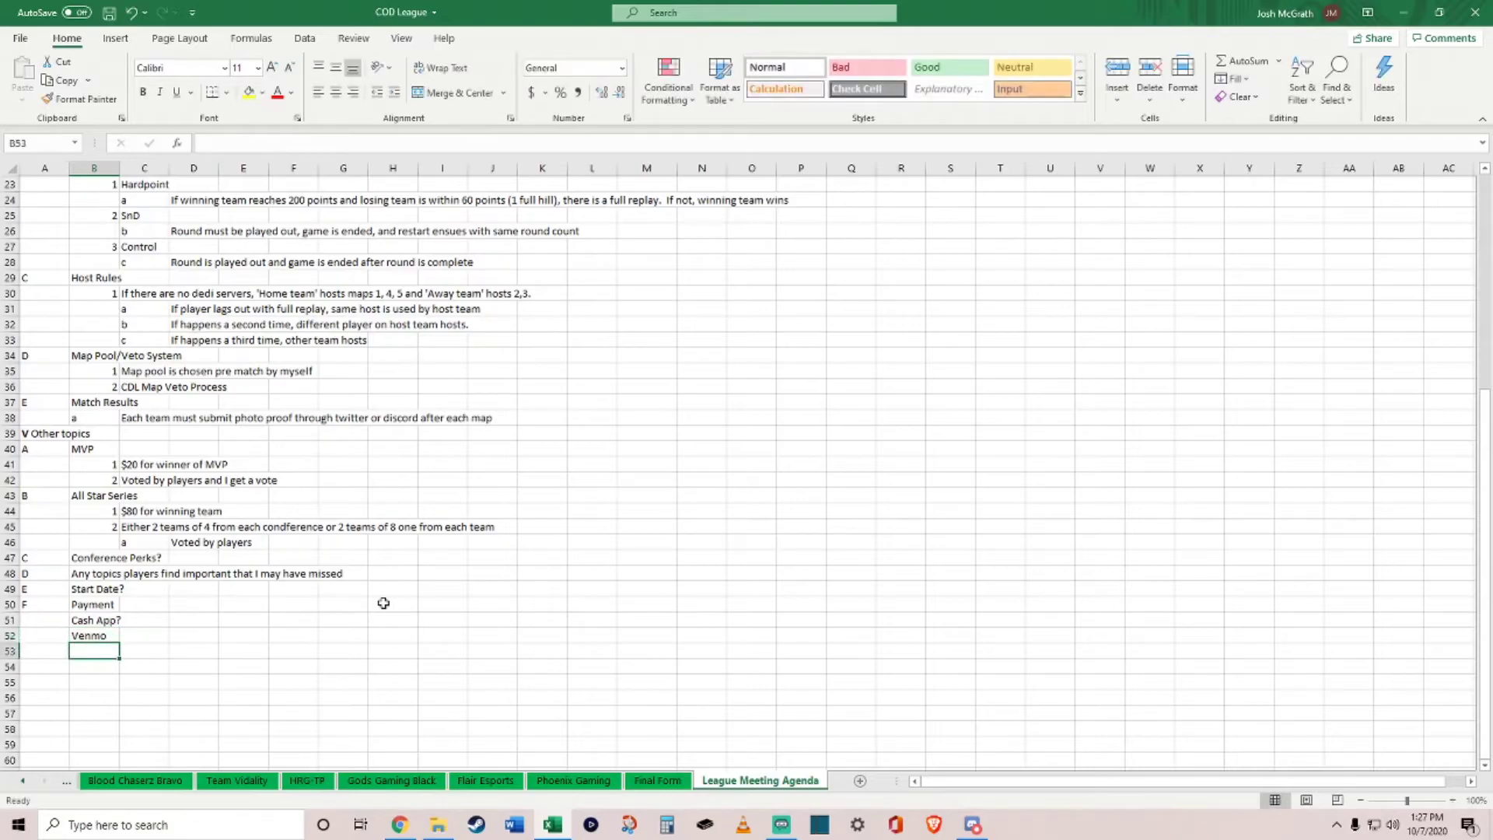
{"action": "type", "text": "P"}
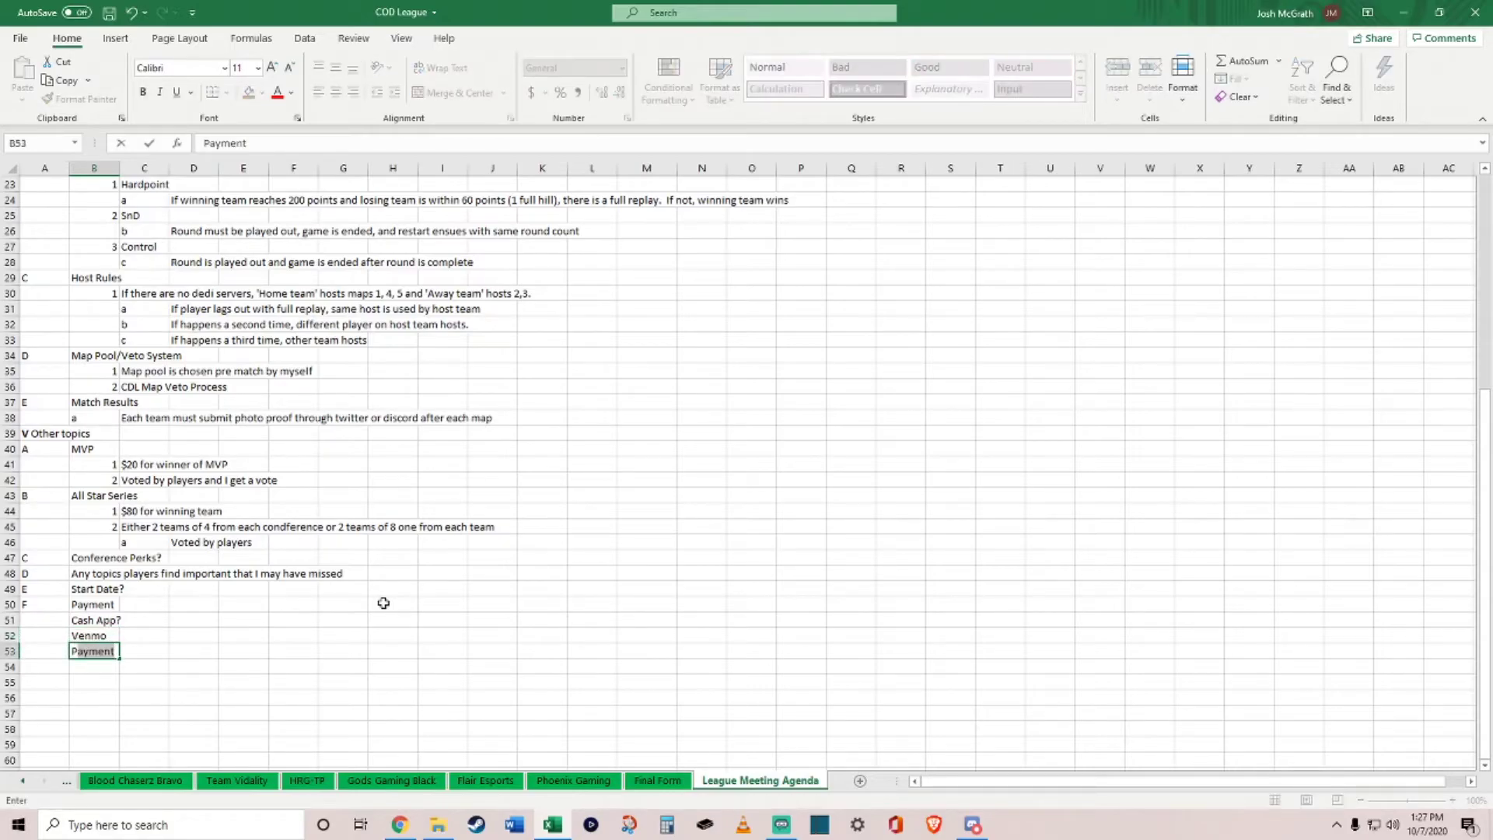
{"action": "type", "text": "aypalk"}
{"action": "key", "text": "BackSpace"}
{"action": "type", "text": "?"}
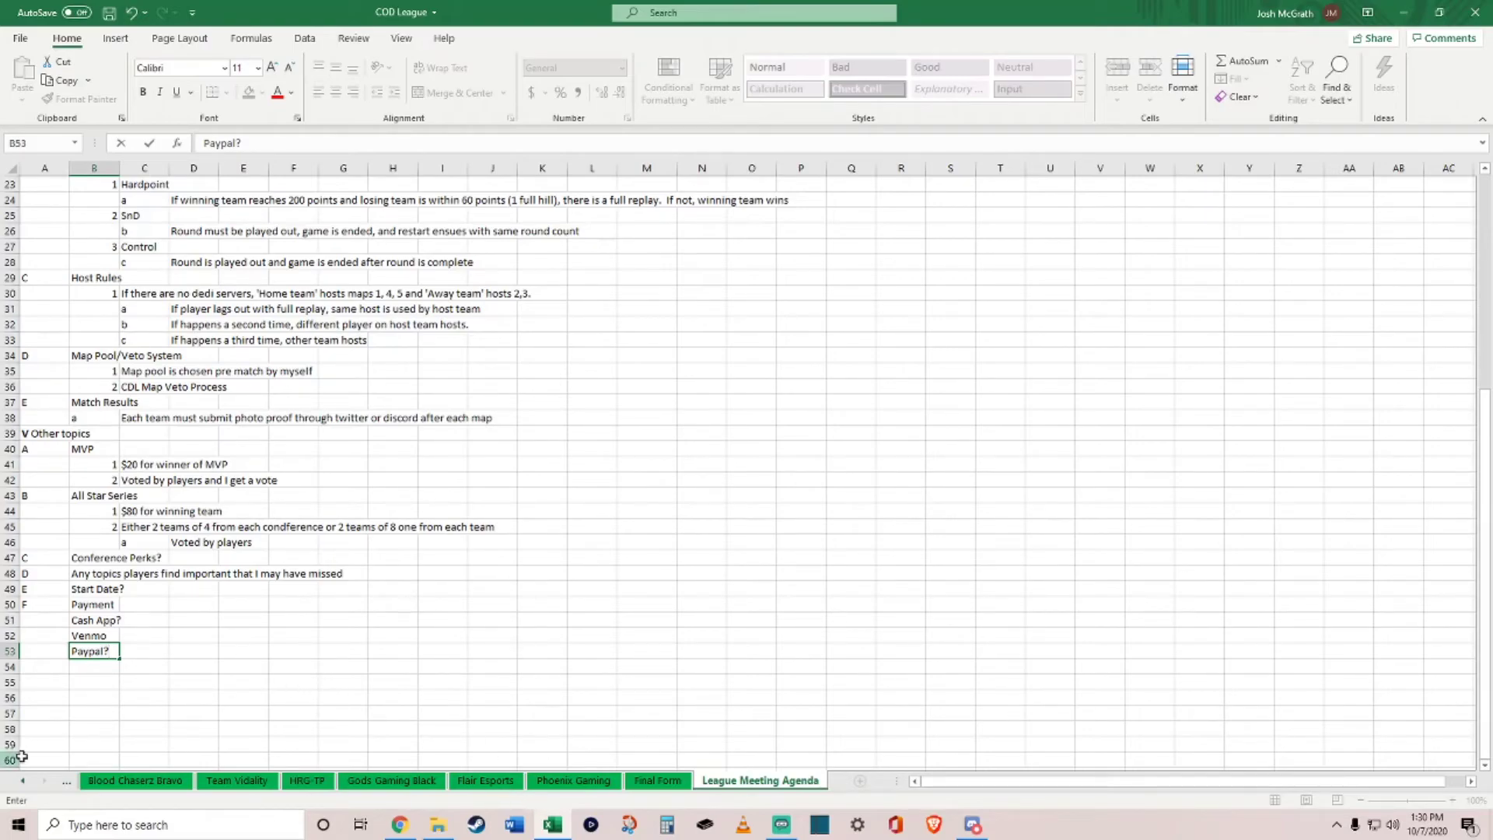
Step: Scroll the sheet tabs back to the first team sheets and open BearClawArmy
{"action": "left_click", "coordinate": [25, 783]}
{"action": "left_click", "coordinate": [26, 783]}
{"action": "left_click", "coordinate": [27, 782]}
{"action": "left_click", "coordinate": [26, 782]}
{"action": "left_click", "coordinate": [26, 782]}
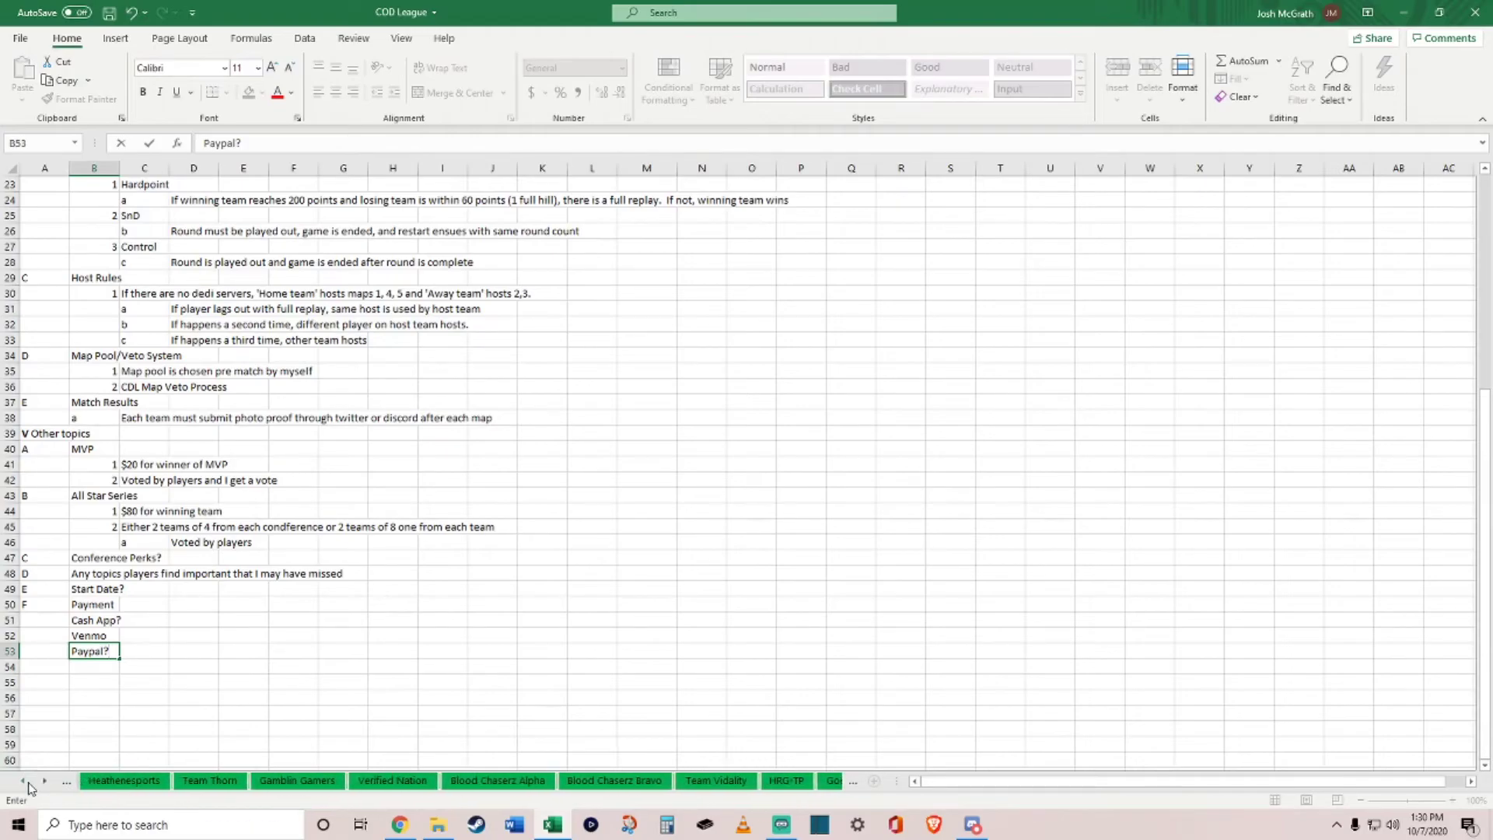
{"action": "left_click", "coordinate": [26, 783]}
{"action": "left_click", "coordinate": [26, 783]}
{"action": "left_click", "coordinate": [26, 782]}
{"action": "left_click", "coordinate": [26, 782]}
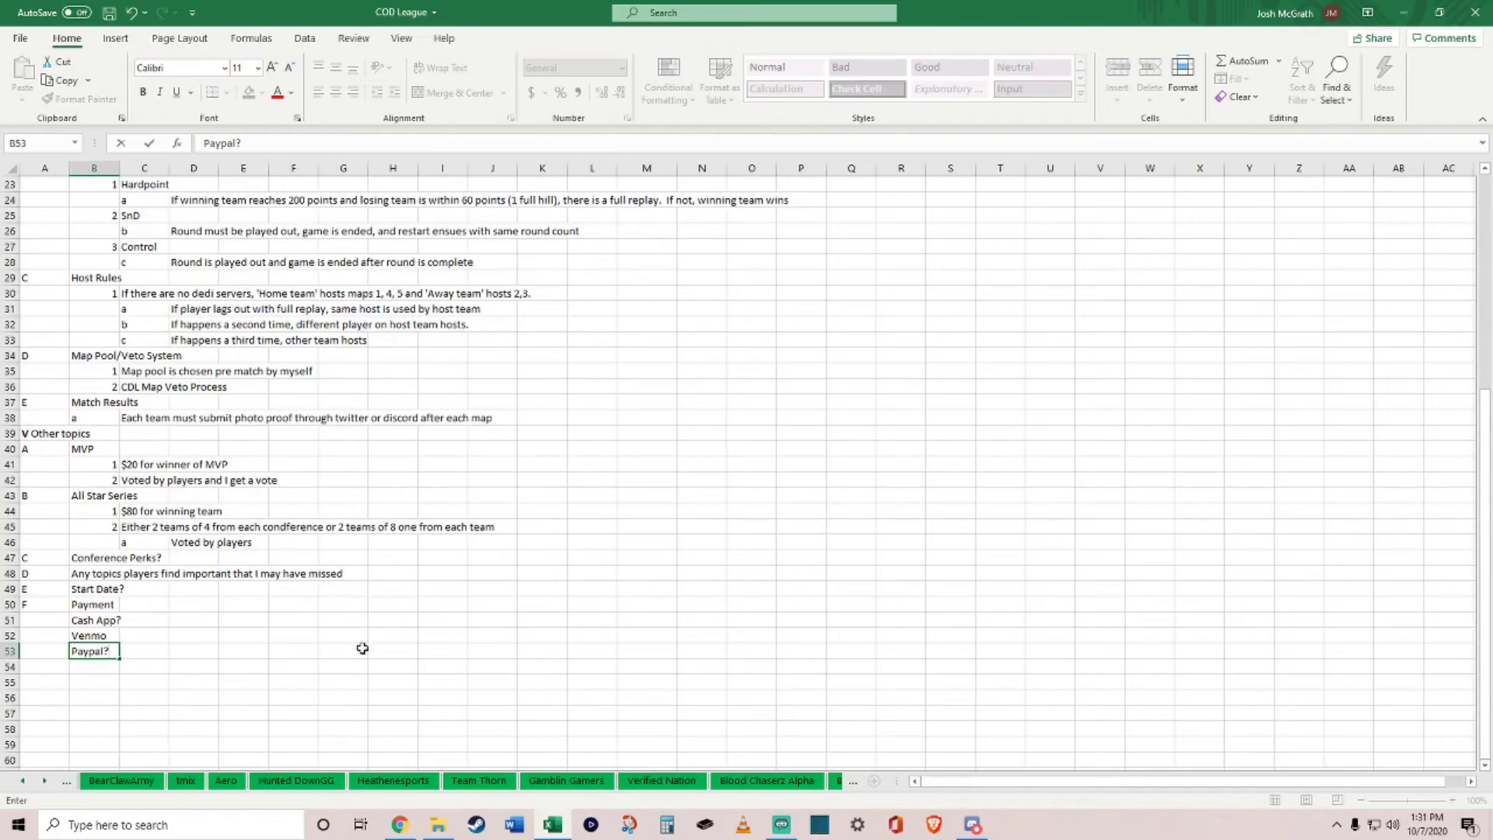
{"action": "left_click", "coordinate": [147, 784]}
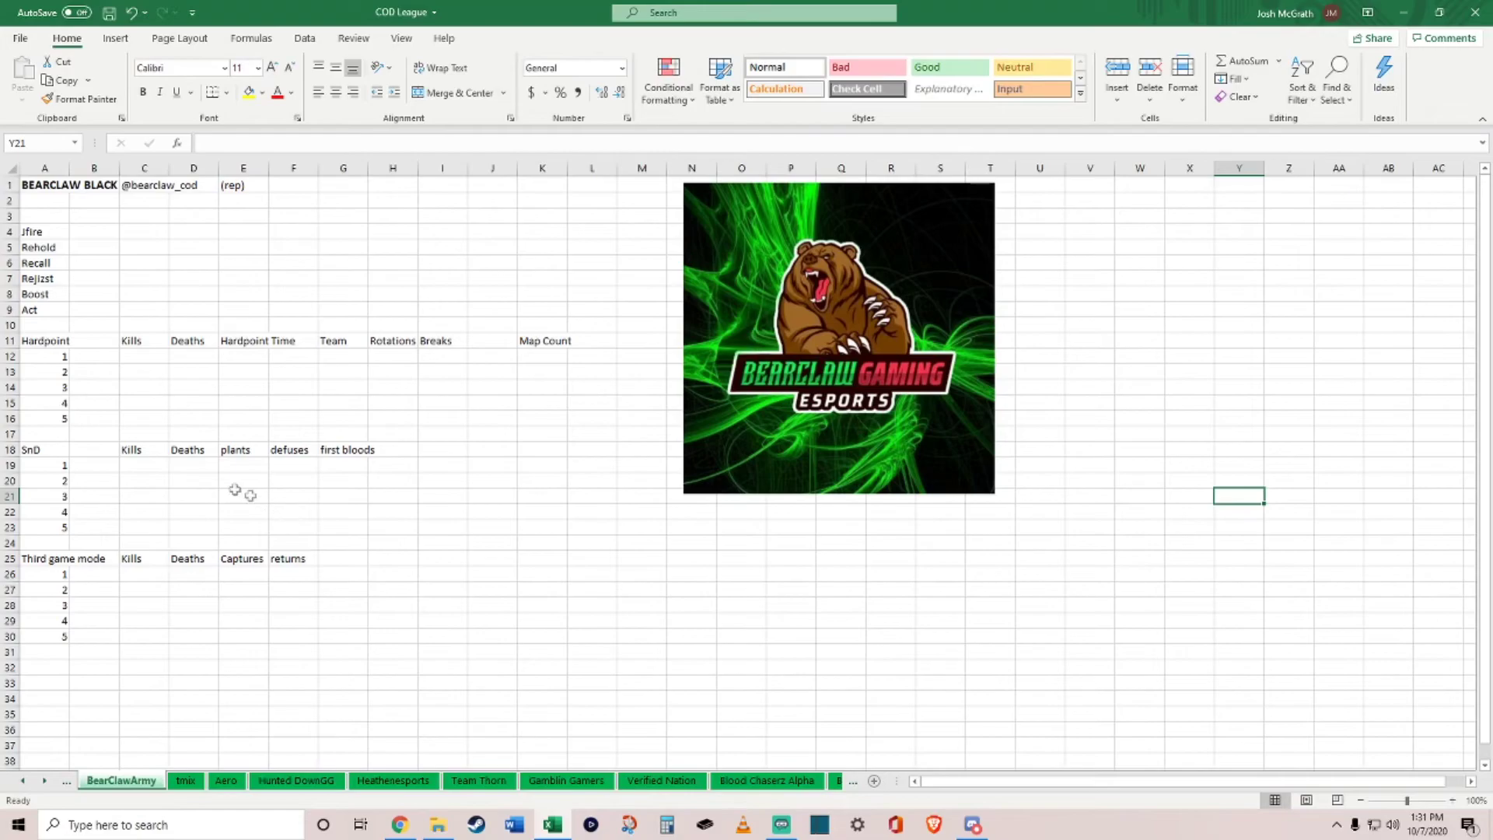
Step: Look over the BearClawArmy Hardpoint and SnD headers, then move to the tmix sheet
{"action": "left_click_drag", "start_coordinate": [39, 338], "coordinate": [817, 710]}
{"action": "left_click", "coordinate": [394, 573]}
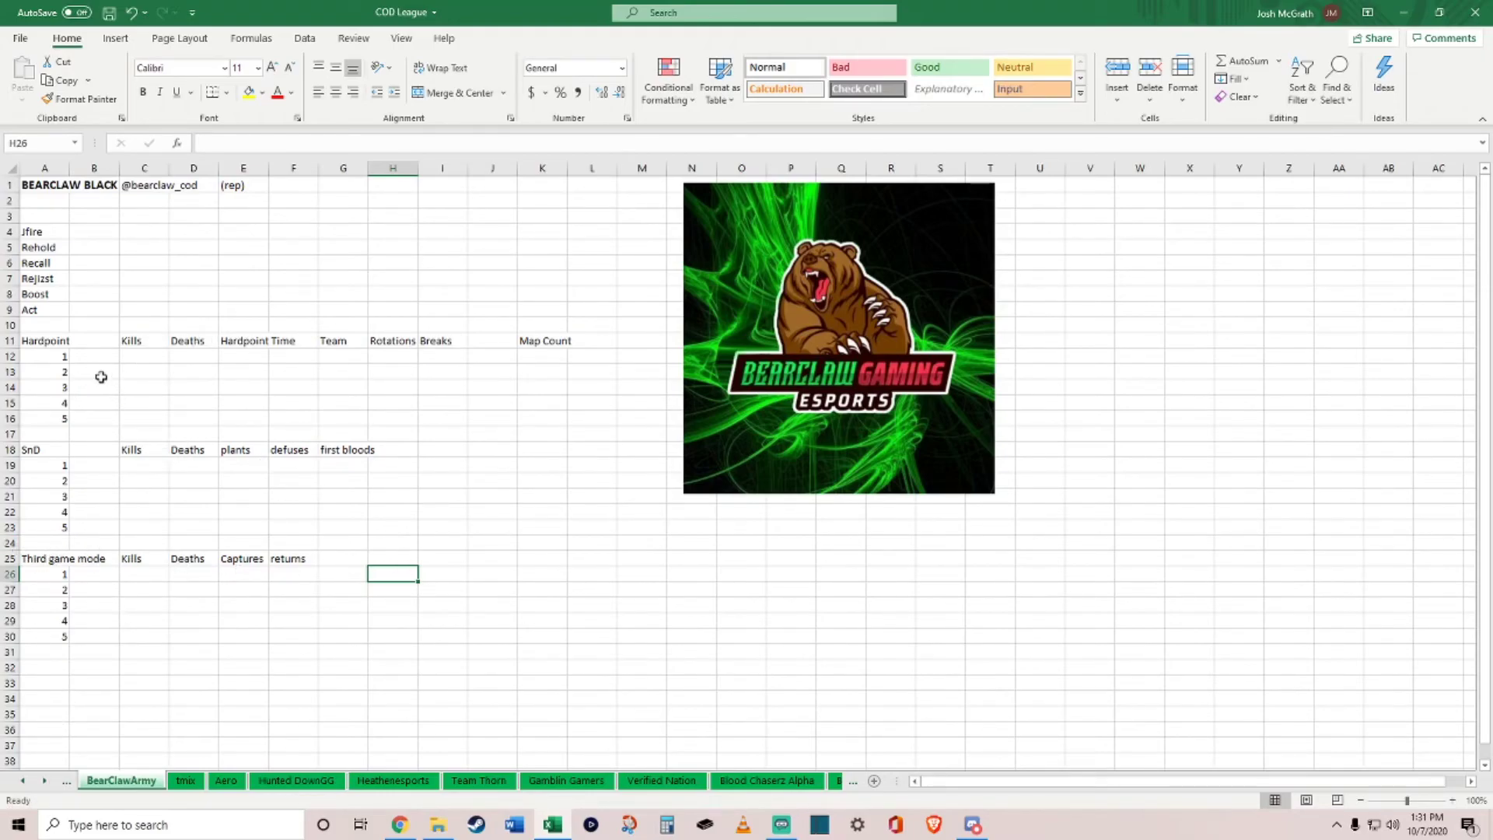
{"action": "scroll", "coordinate": [533, 760], "scroll_direction": "down", "scroll_amount": 1}
{"action": "scroll", "coordinate": [537, 758], "scroll_direction": "up", "scroll_amount": 1}
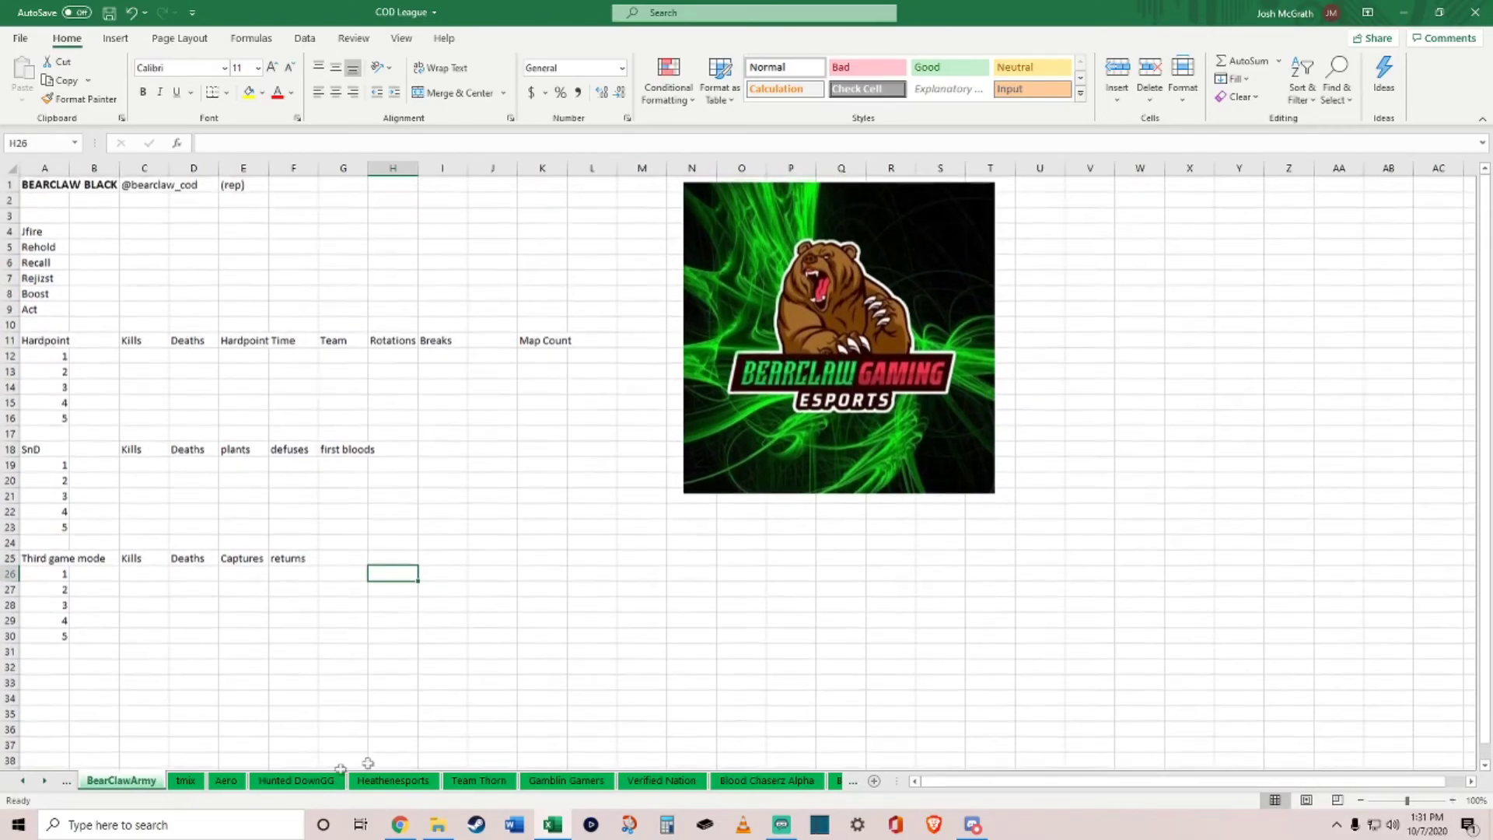
{"action": "left_click", "coordinate": [189, 781]}
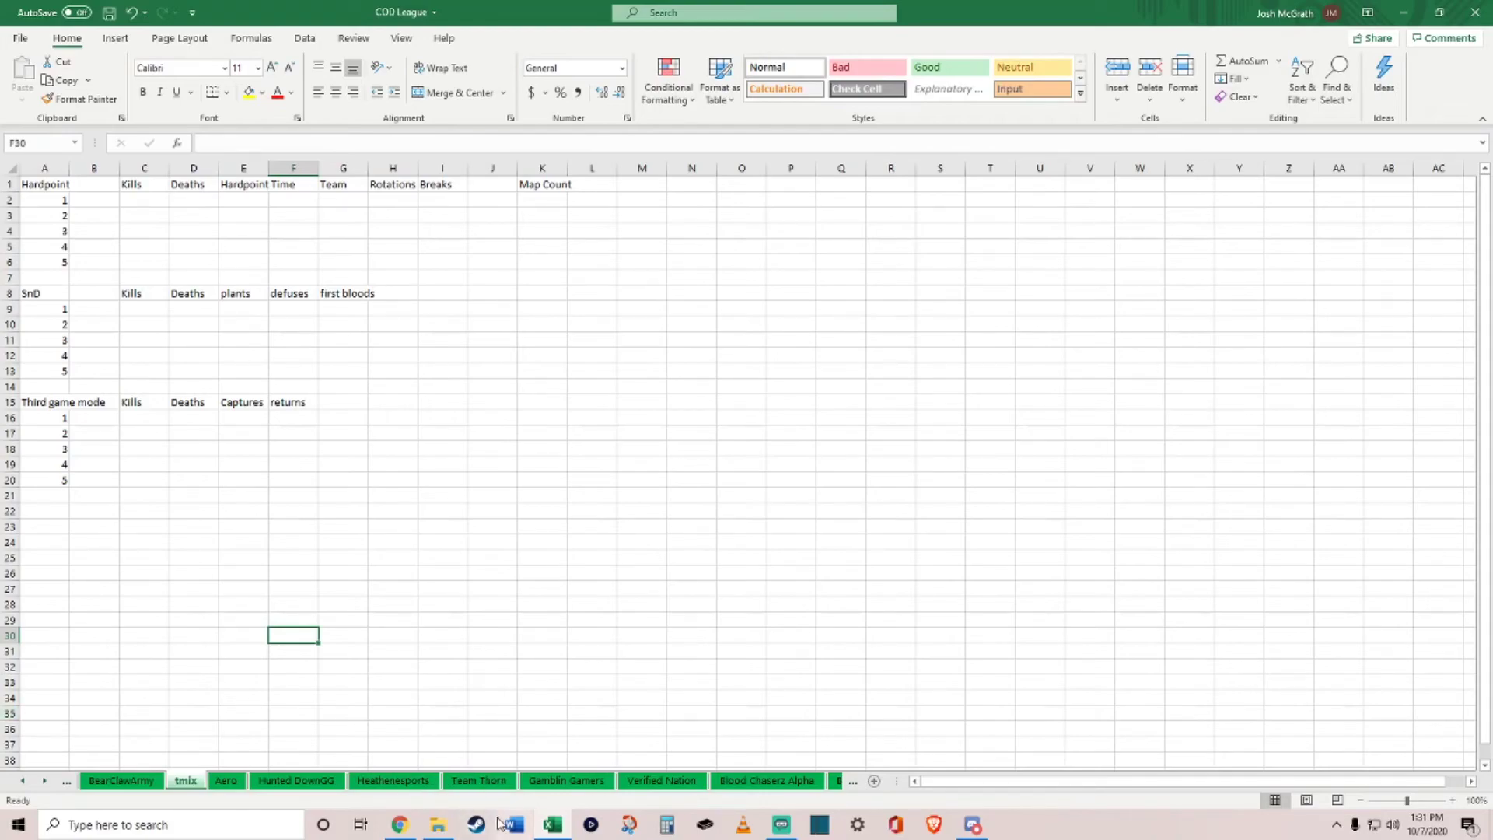
Step: Browse the Aero, Hunted DownGG, Heathenesports (checking its logo) and Team Thorn sheets
{"action": "mouse_move", "coordinate": [544, 816]}
{"action": "left_click", "coordinate": [225, 780]}
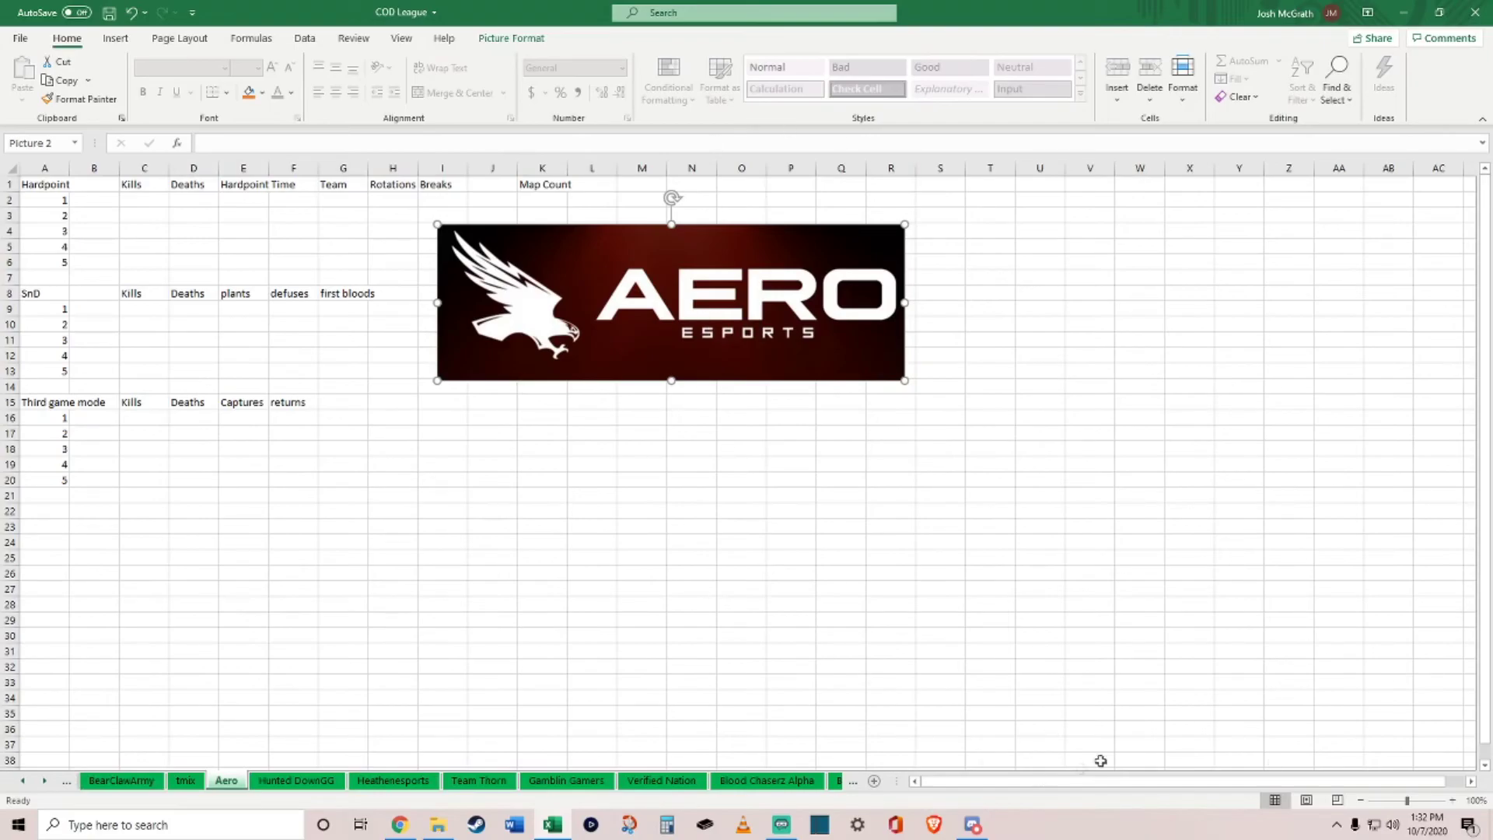
{"action": "left_click", "coordinate": [333, 780]}
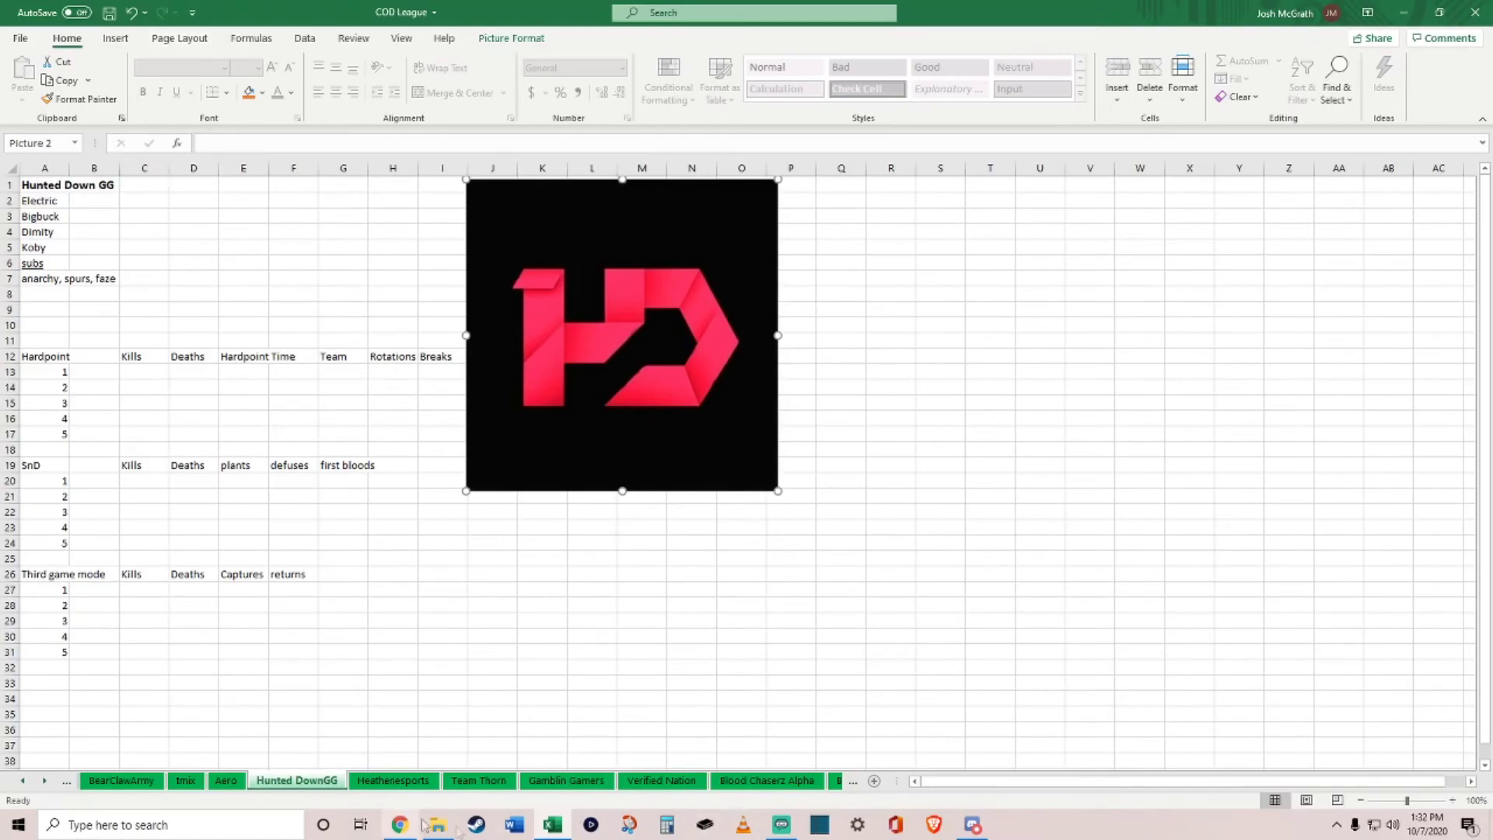
{"action": "left_click", "coordinate": [410, 782]}
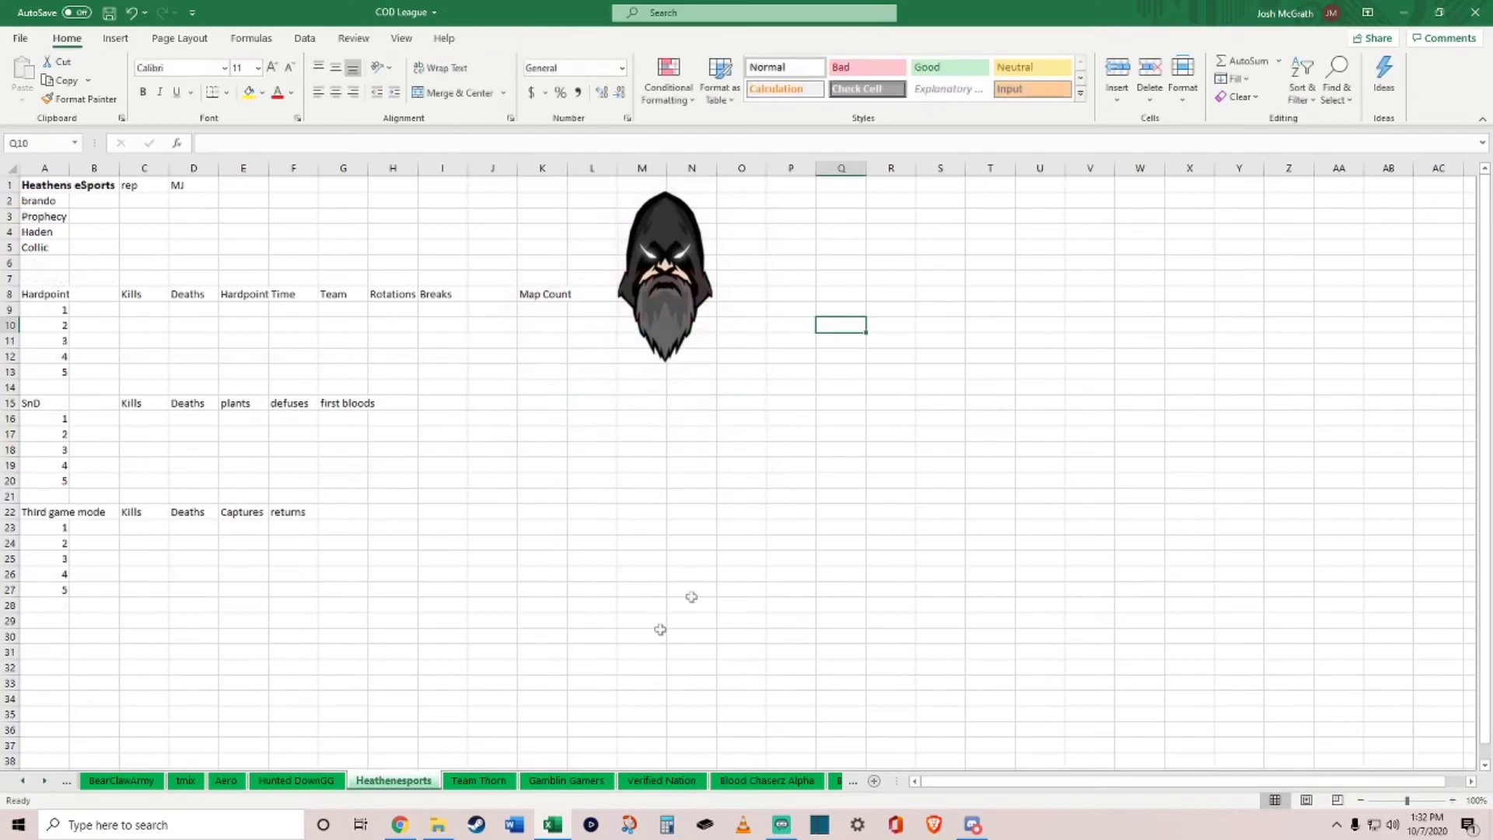
{"action": "left_click", "coordinate": [635, 247]}
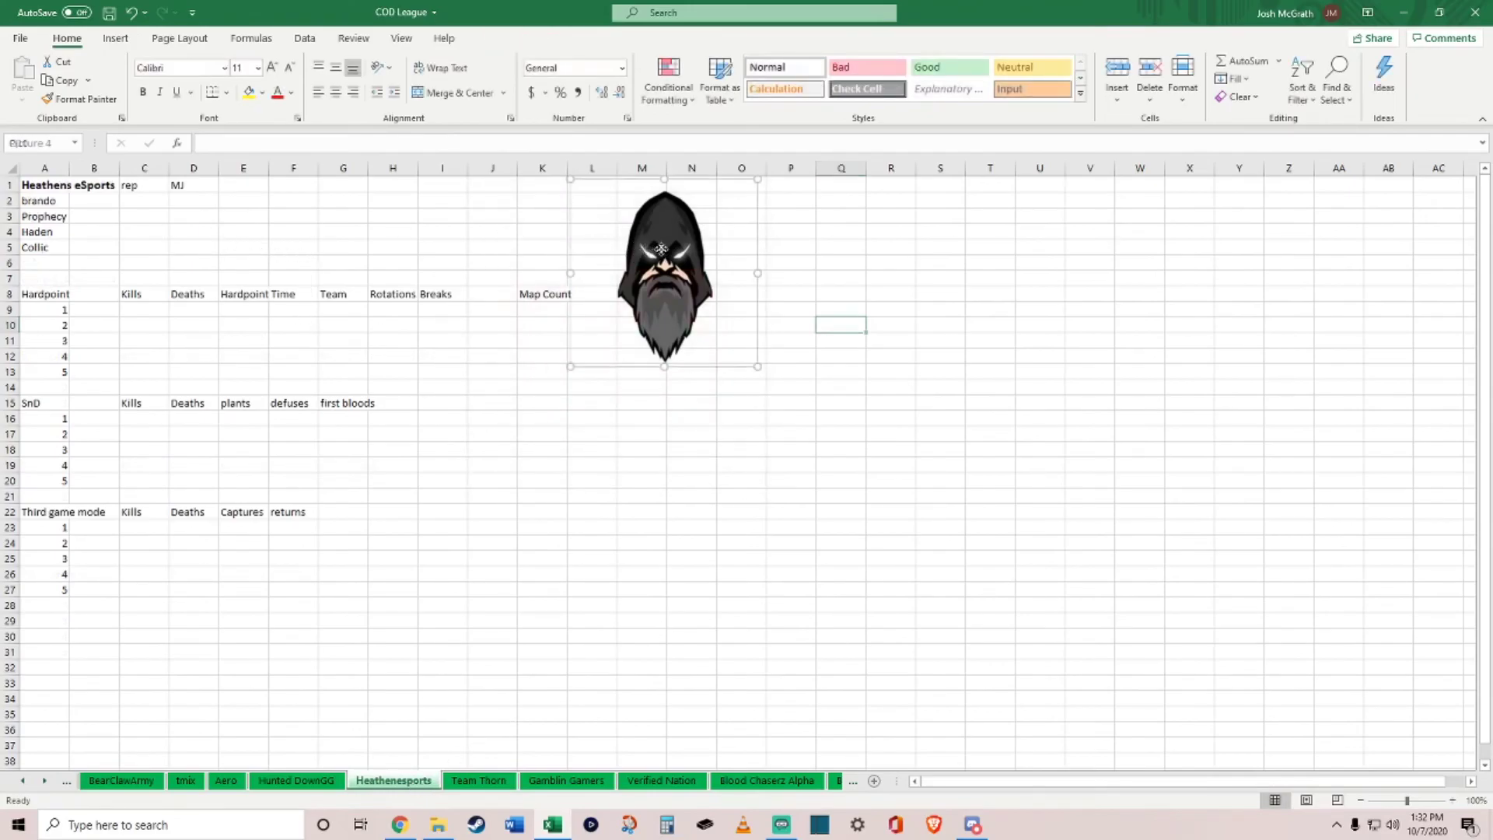
{"action": "left_click", "coordinate": [840, 509]}
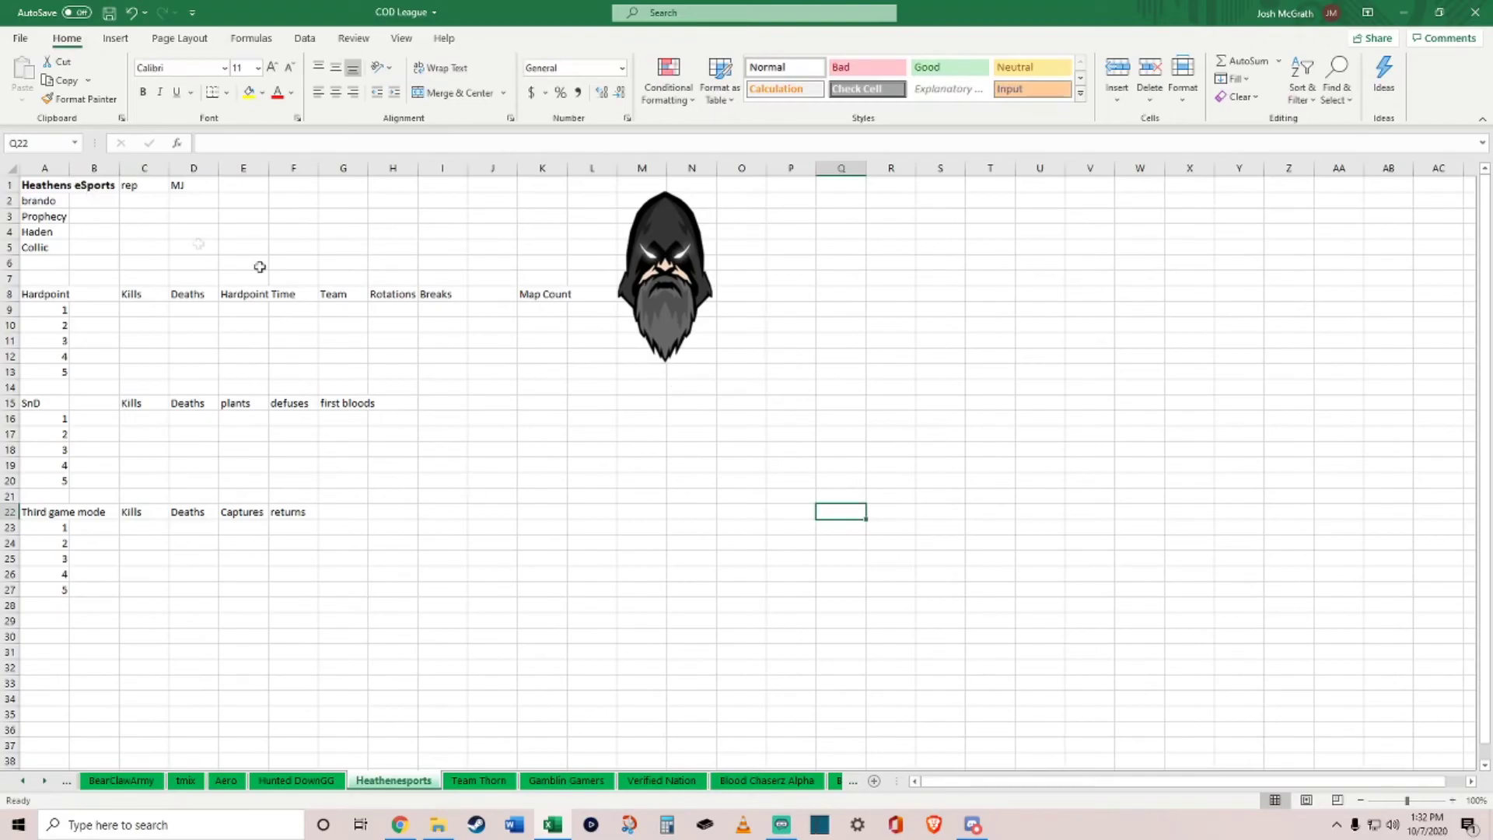
{"action": "left_click", "coordinate": [478, 780]}
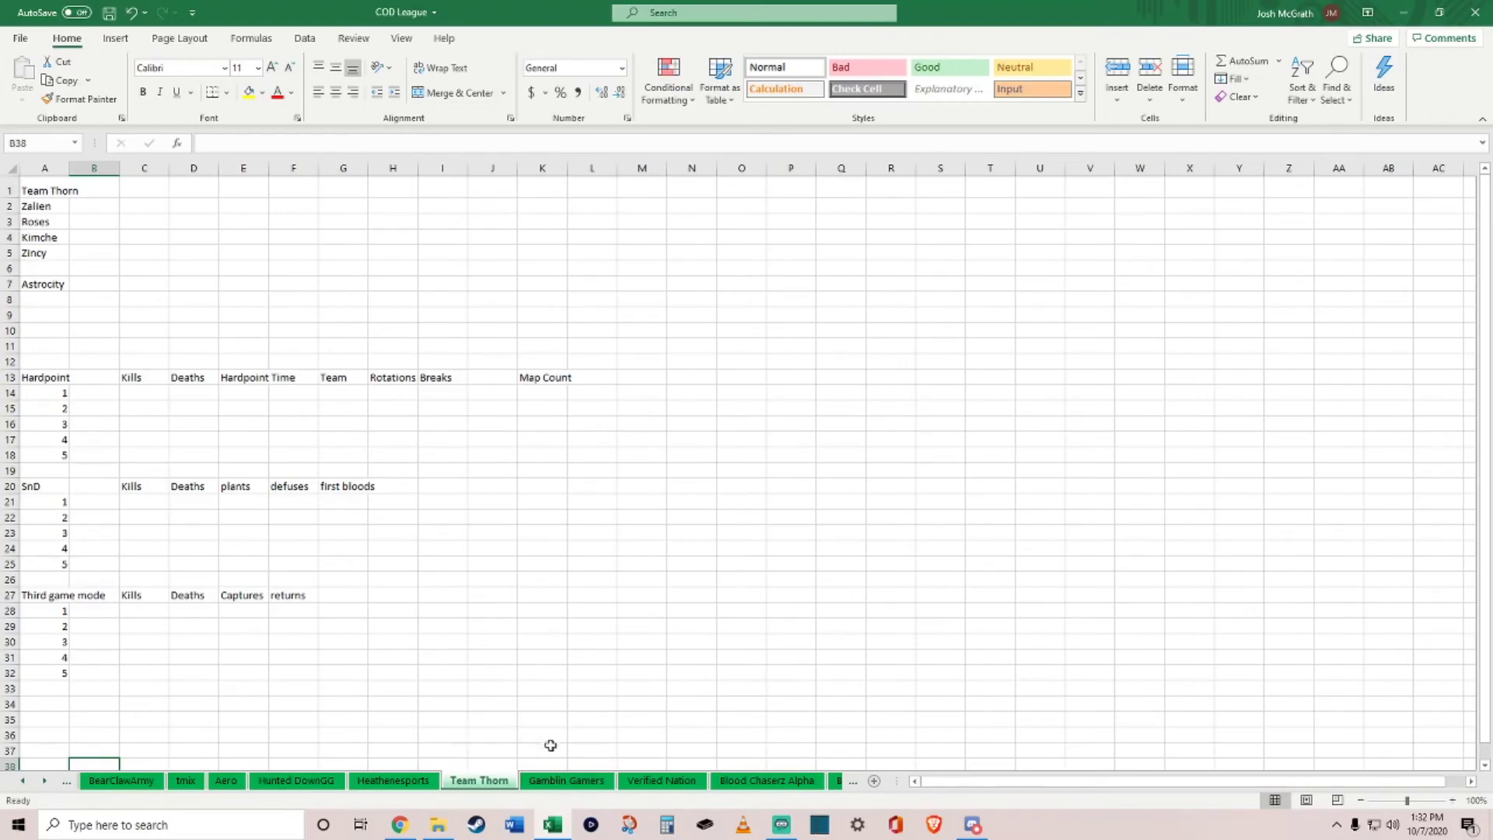
Step: Browse the Gamblin Gamers, Verified Nation and Blood Chaserz Alpha and Bravo sheets
{"action": "left_click", "coordinate": [567, 780]}
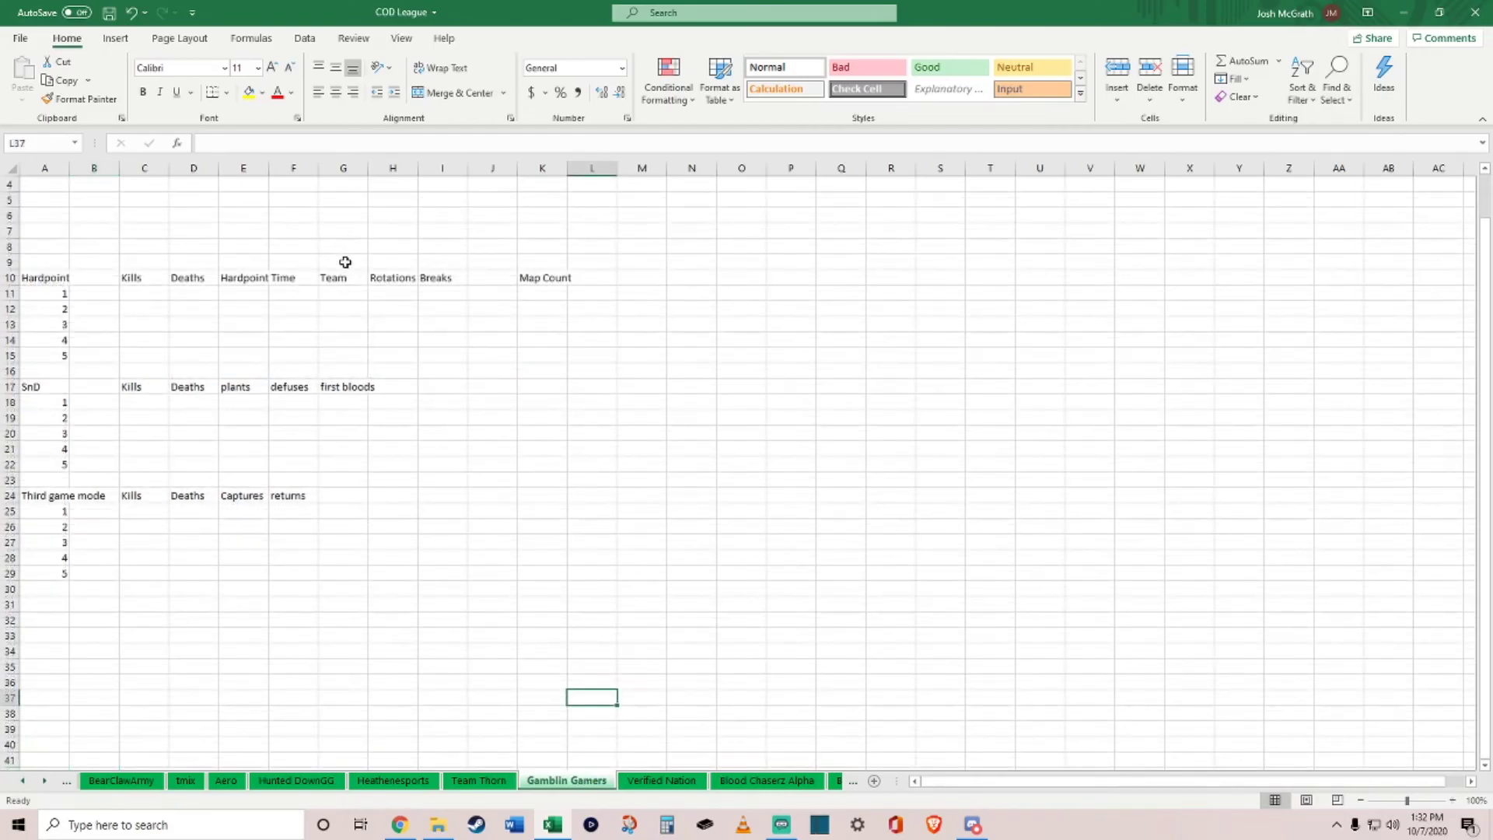
{"action": "left_click", "coordinate": [49, 185]}
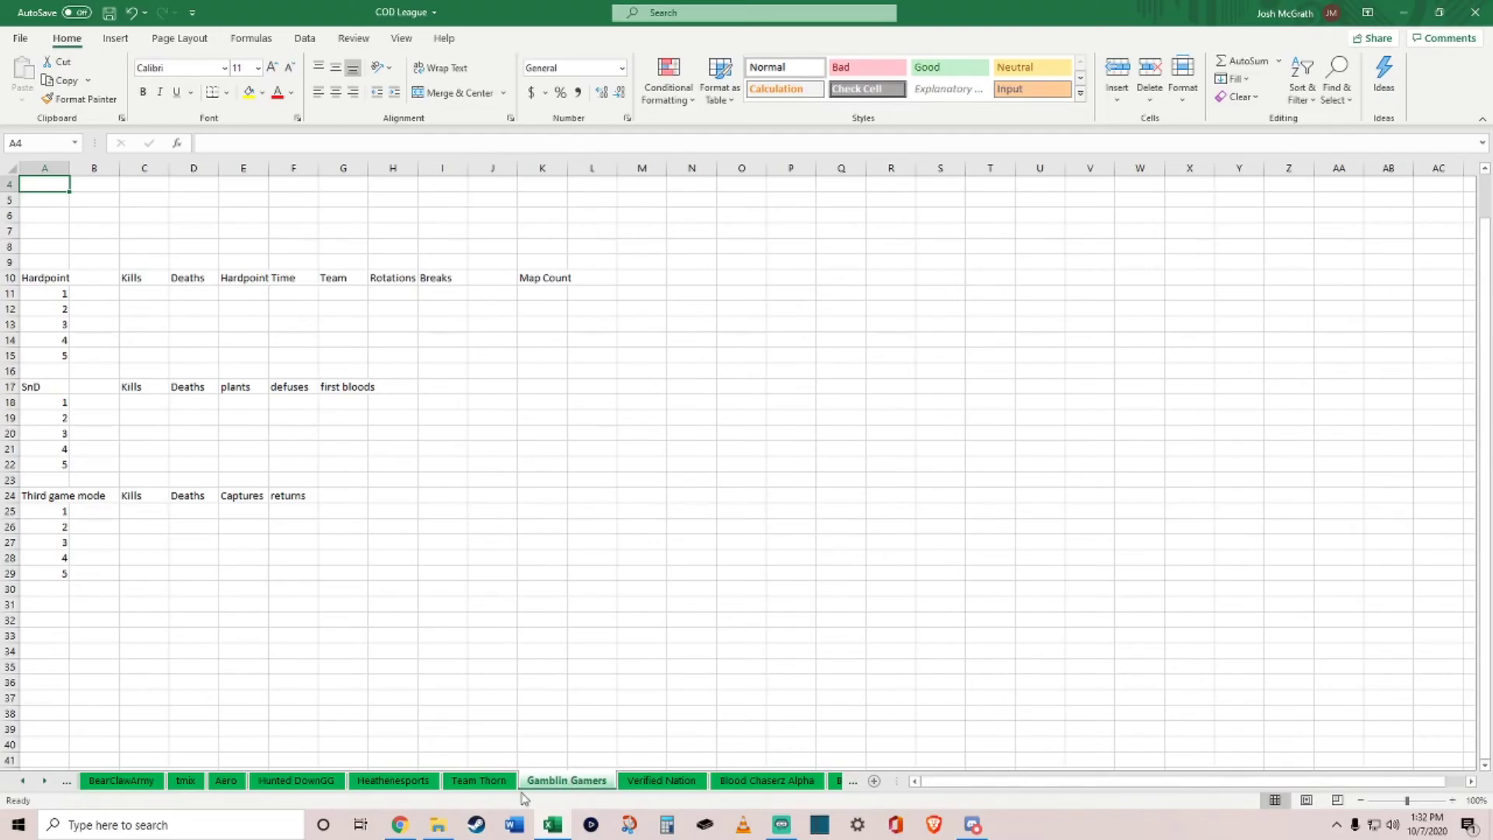
{"action": "left_click", "coordinate": [662, 780]}
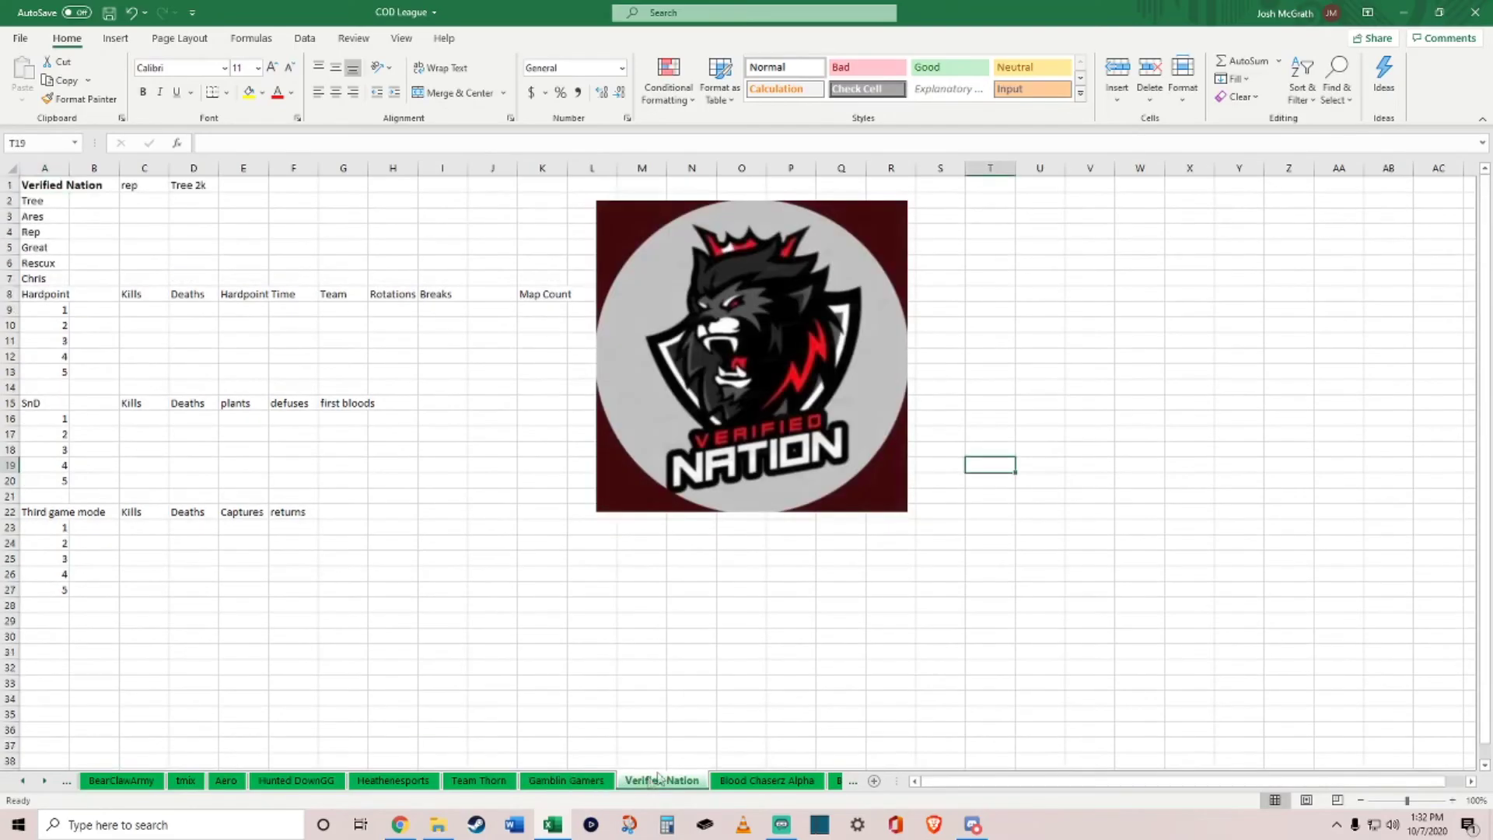
{"action": "left_click", "coordinate": [766, 781]}
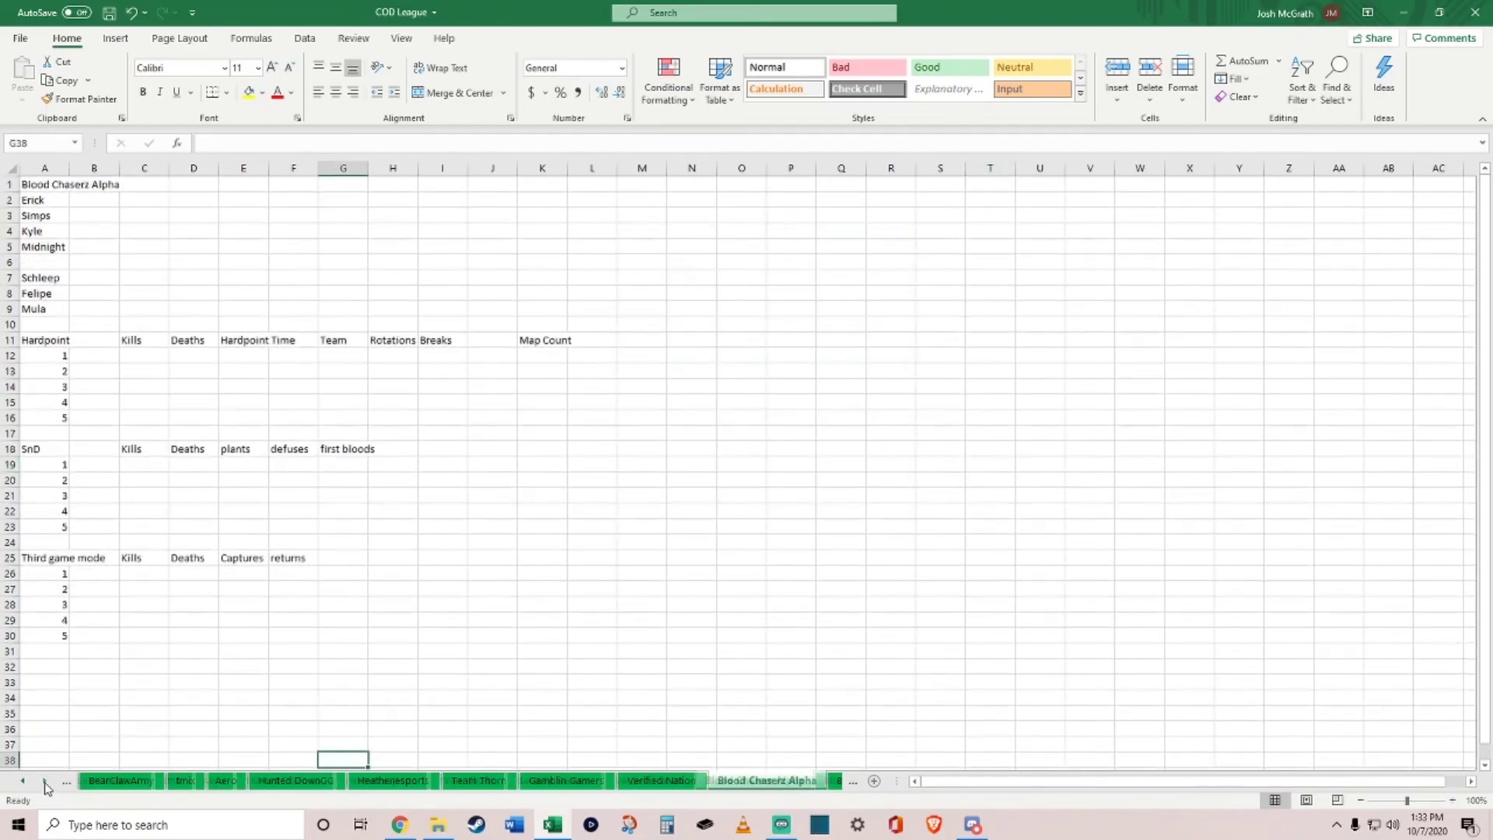
{"action": "left_click", "coordinate": [44, 781]}
{"action": "left_click", "coordinate": [44, 781]}
{"action": "left_click", "coordinate": [750, 781]}
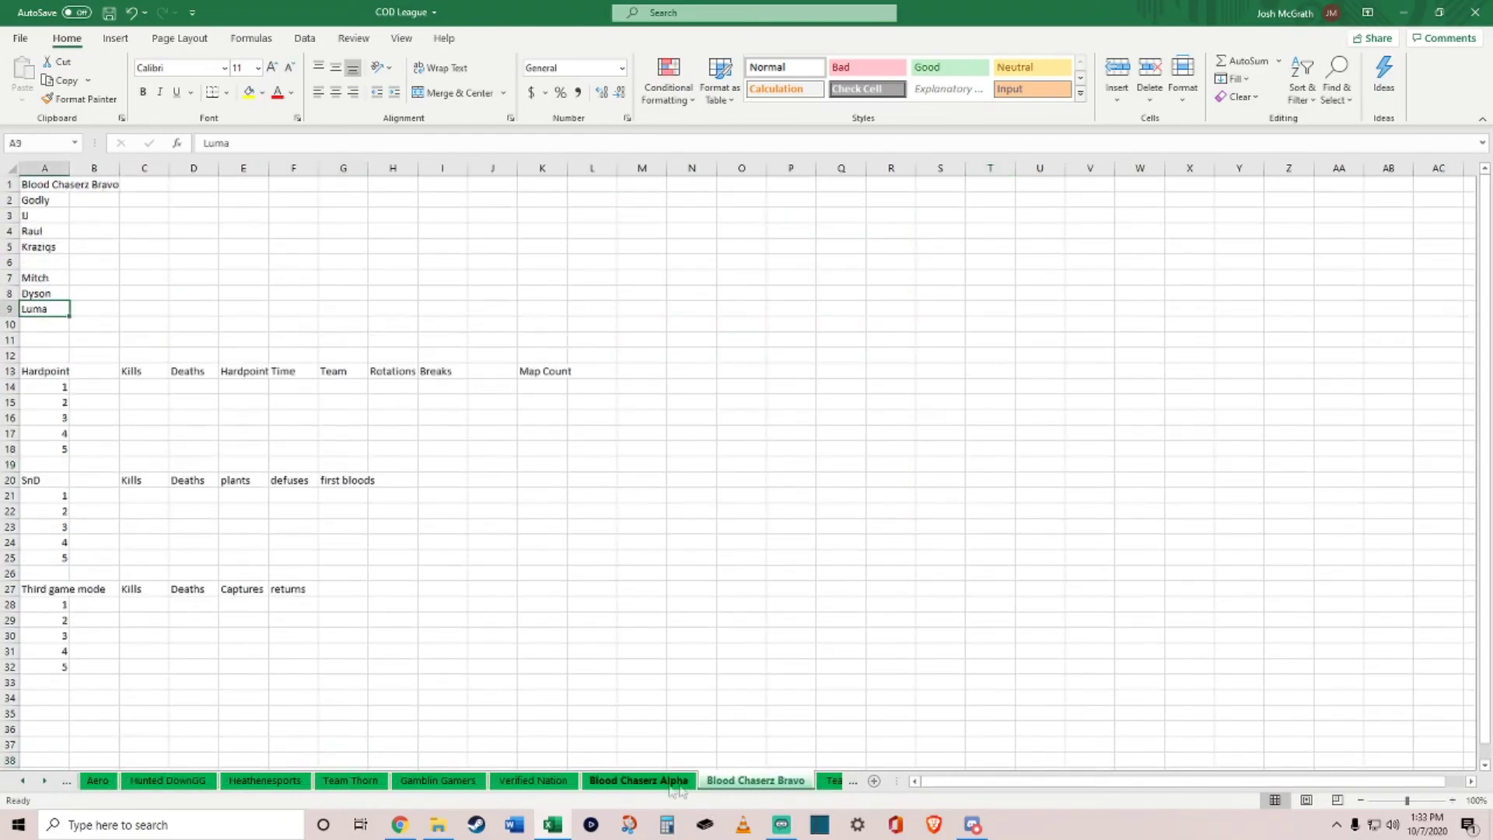
{"action": "left_click", "coordinate": [671, 782]}
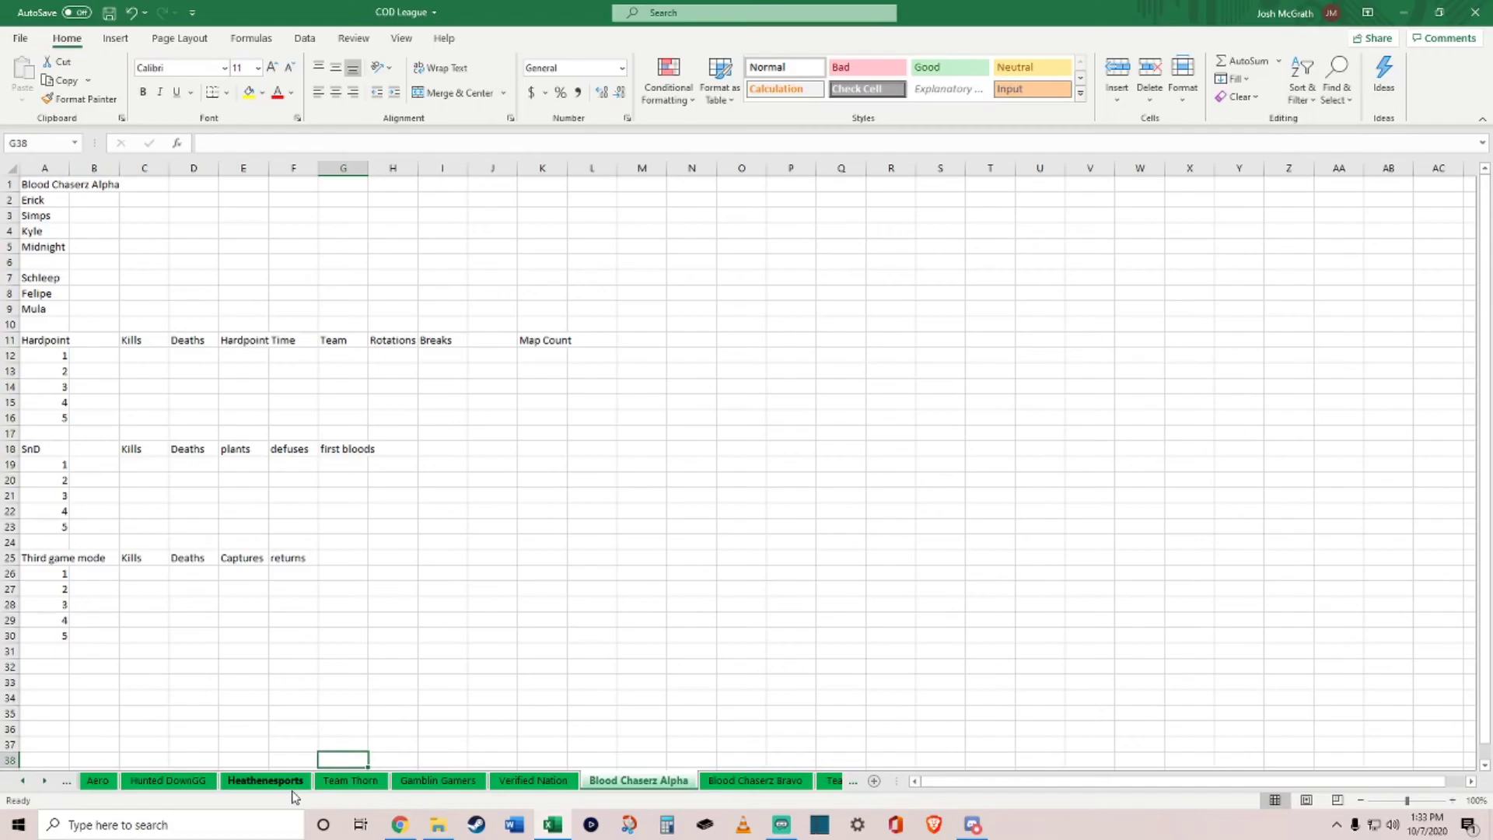
Step: Scroll the sheet tabs onward and open Team Vidality, selecting its title in A1
{"action": "left_click", "coordinate": [44, 782]}
{"action": "left_click", "coordinate": [44, 781]}
{"action": "left_click", "coordinate": [44, 782]}
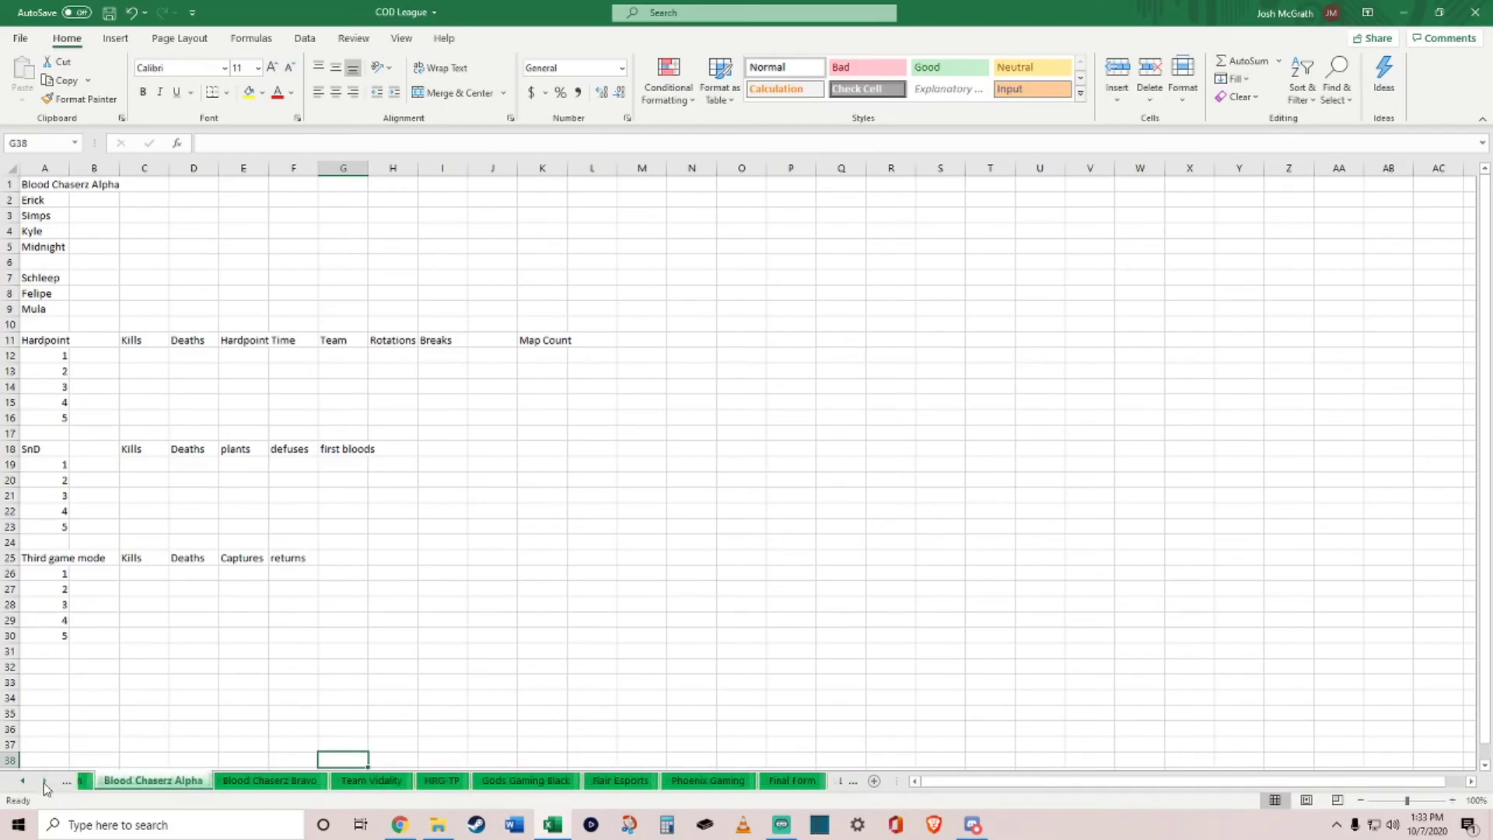
{"action": "left_click", "coordinate": [44, 782]}
{"action": "left_click", "coordinate": [354, 781]}
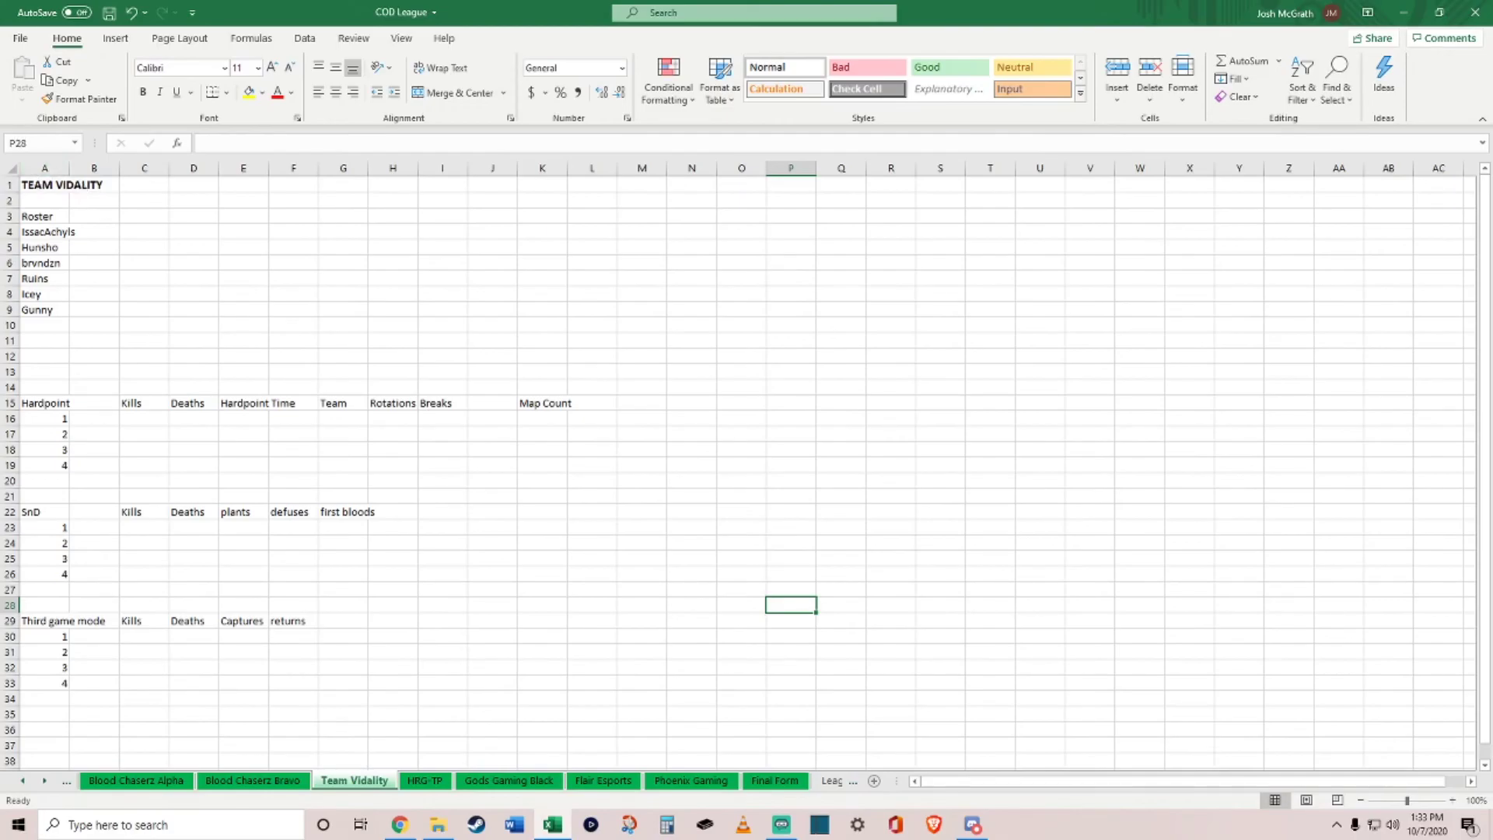
{"action": "left_click", "coordinate": [31, 185]}
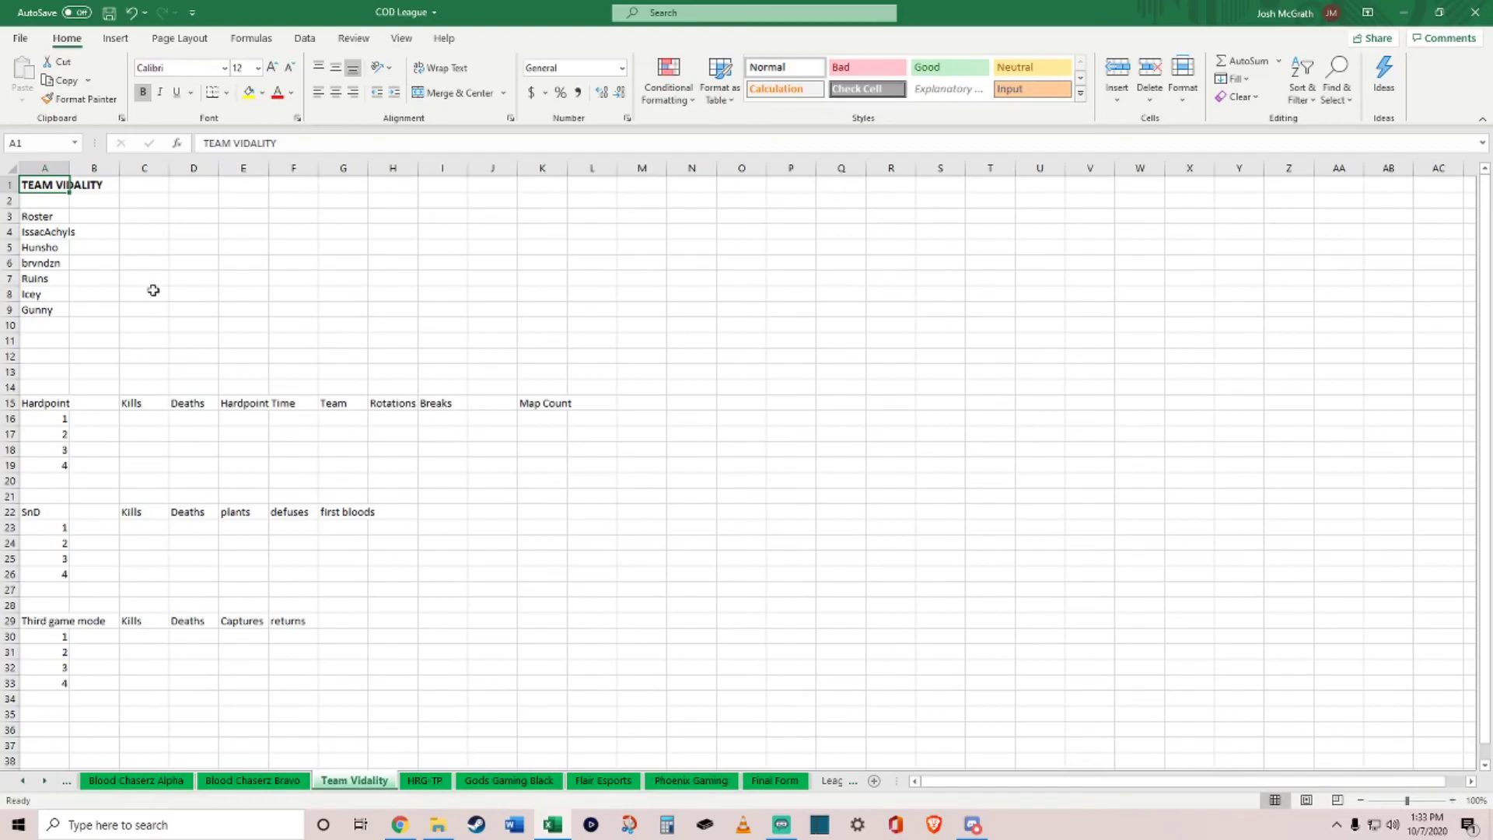
Step: Select the Team Vidality players, then review the HRG-TP and Gods Gaming Black rosters
{"action": "left_click_drag", "start_coordinate": [57, 233], "coordinate": [44, 327]}
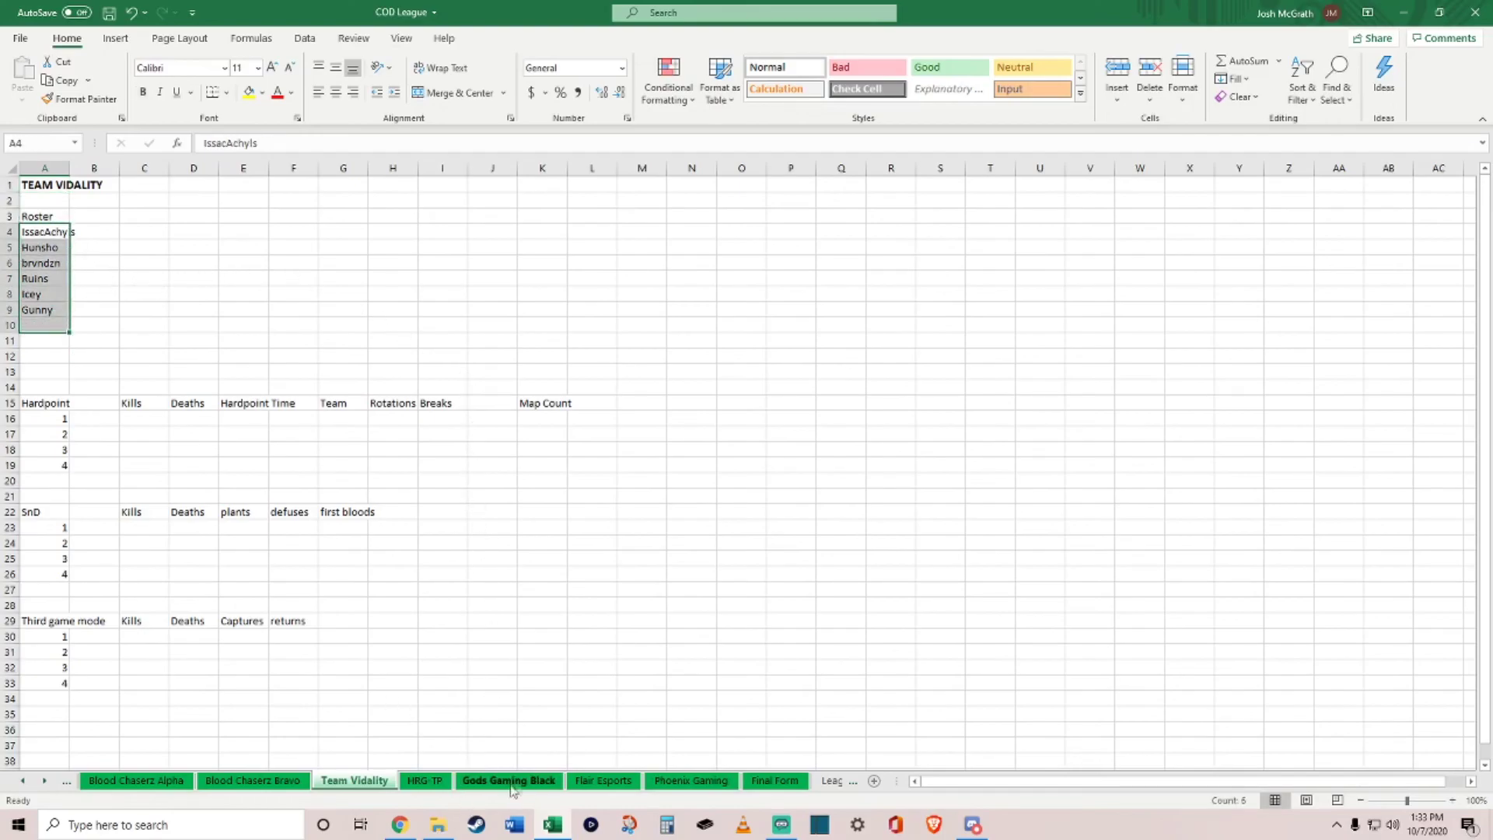
{"action": "left_click", "coordinate": [427, 781]}
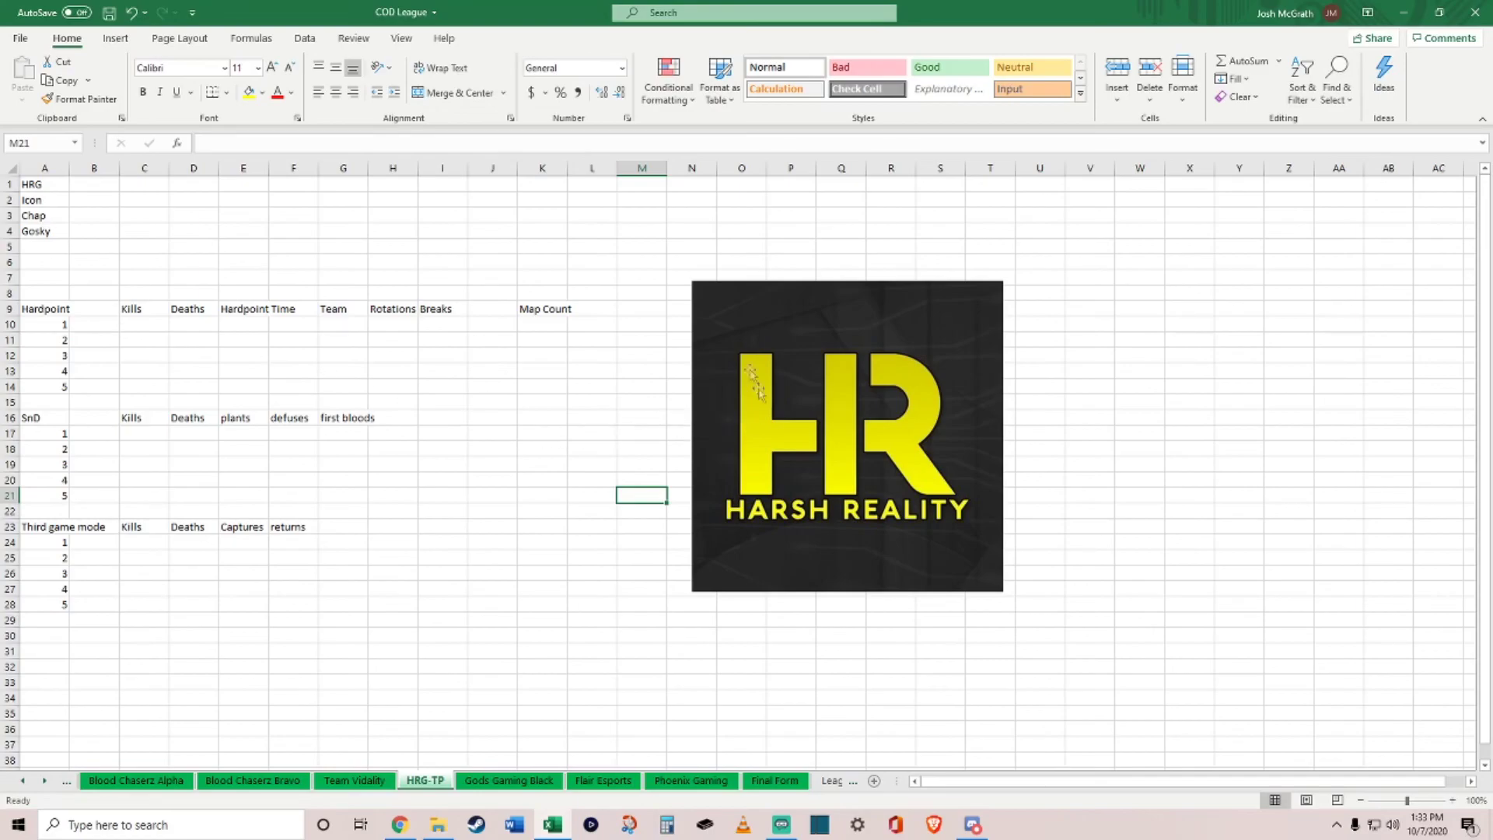
{"action": "left_click", "coordinate": [492, 781]}
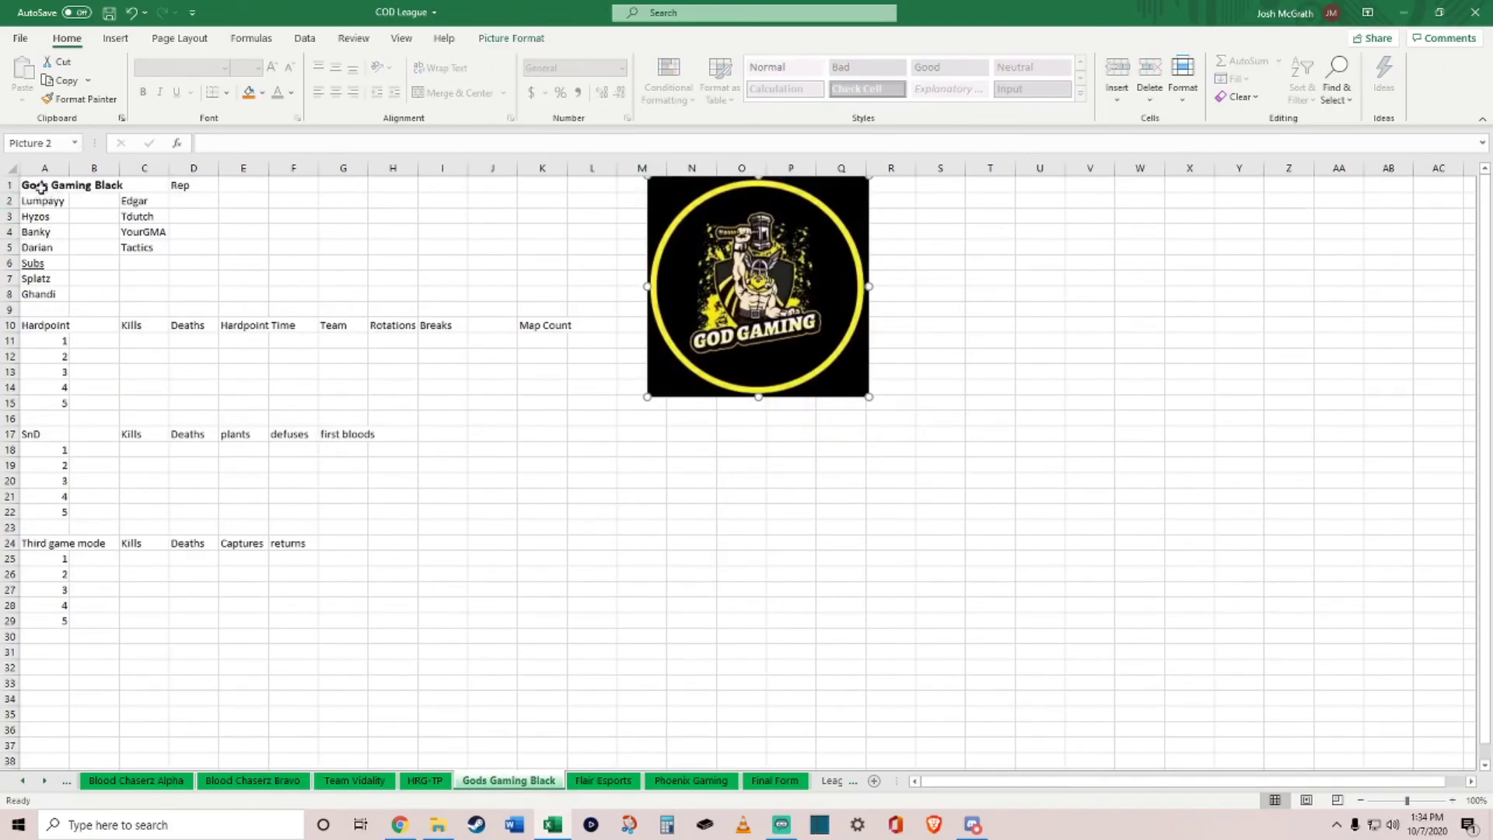
{"action": "left_click_drag", "start_coordinate": [44, 200], "coordinate": [39, 310]}
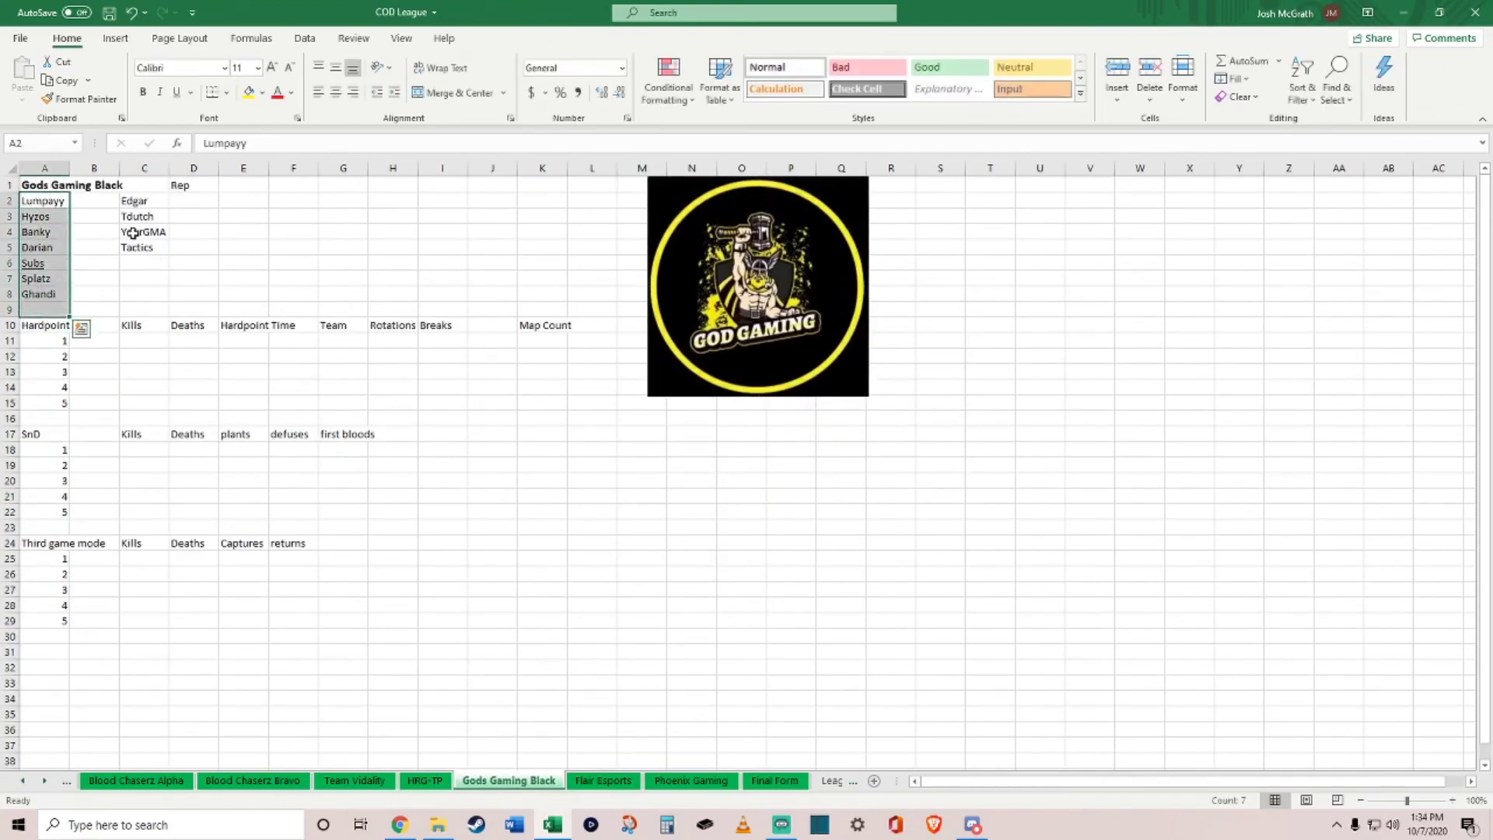
{"action": "left_click_drag", "start_coordinate": [154, 200], "coordinate": [153, 287]}
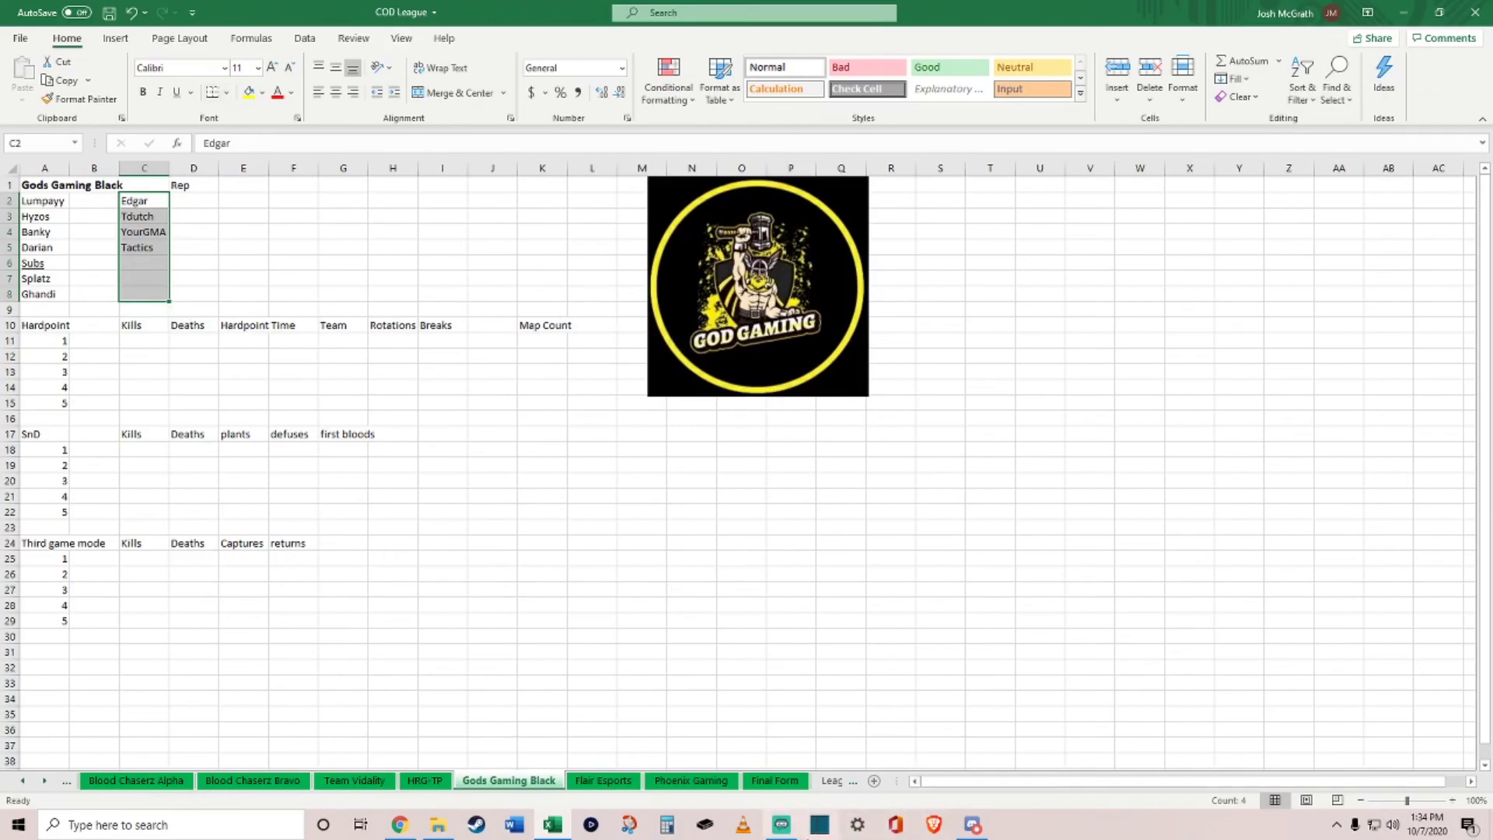
Step: Look through the Flair Esports, Phoenix Gaming and Final Form team sheets
{"action": "left_click", "coordinate": [604, 781]}
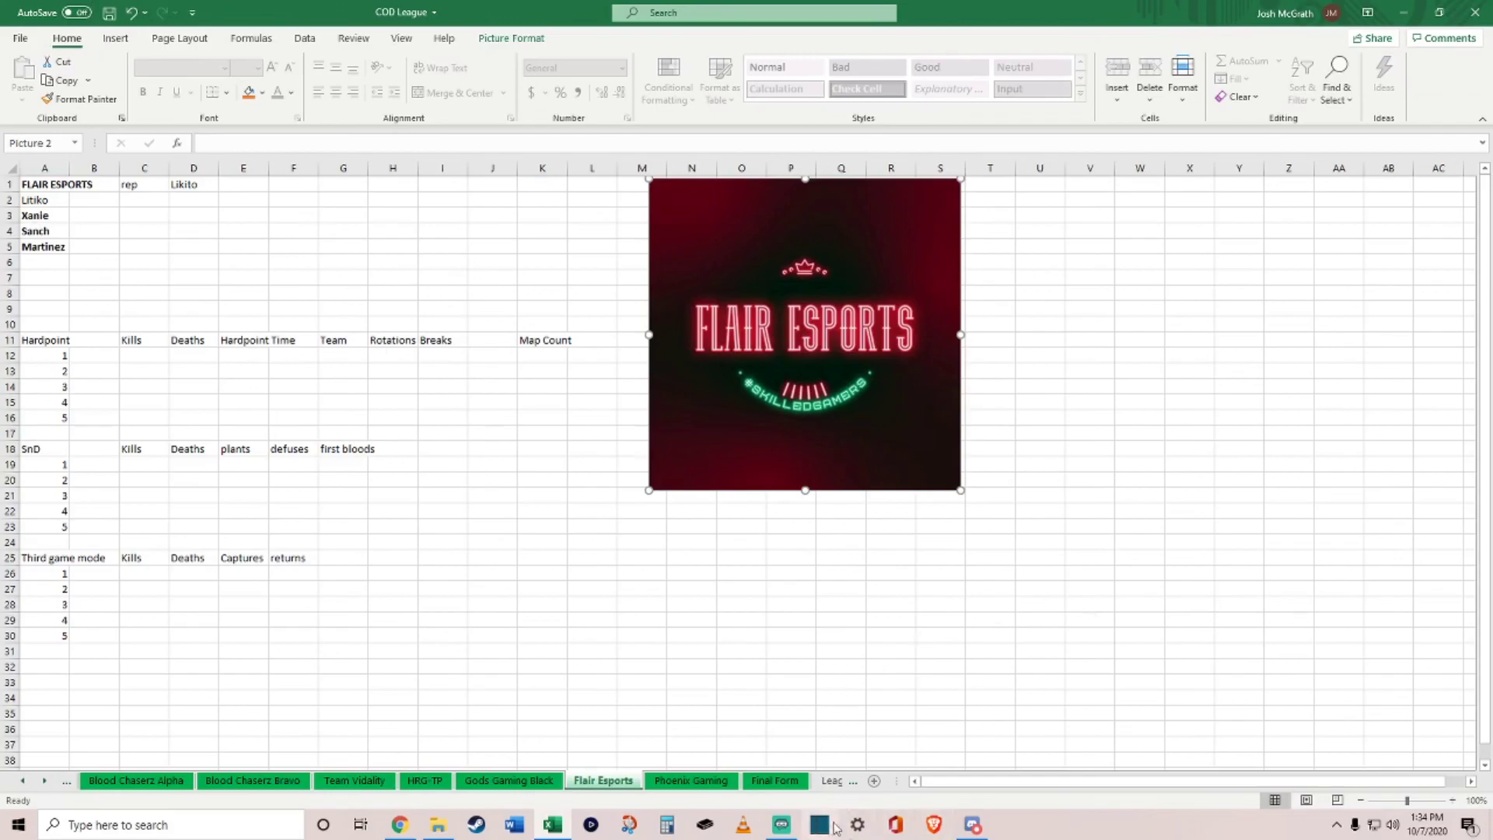
{"action": "left_click", "coordinate": [691, 780]}
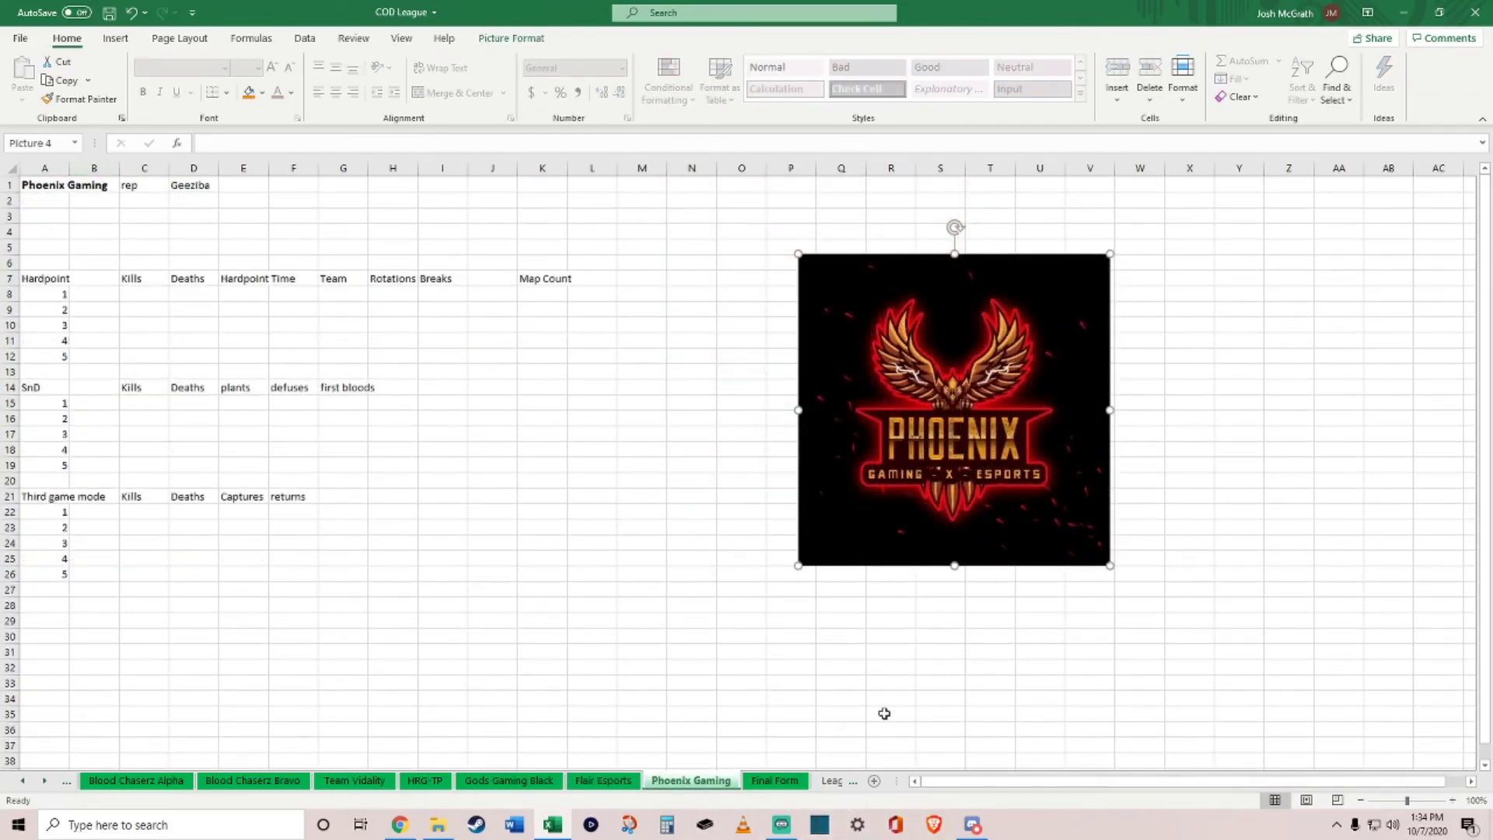
{"action": "left_click", "coordinate": [787, 780]}
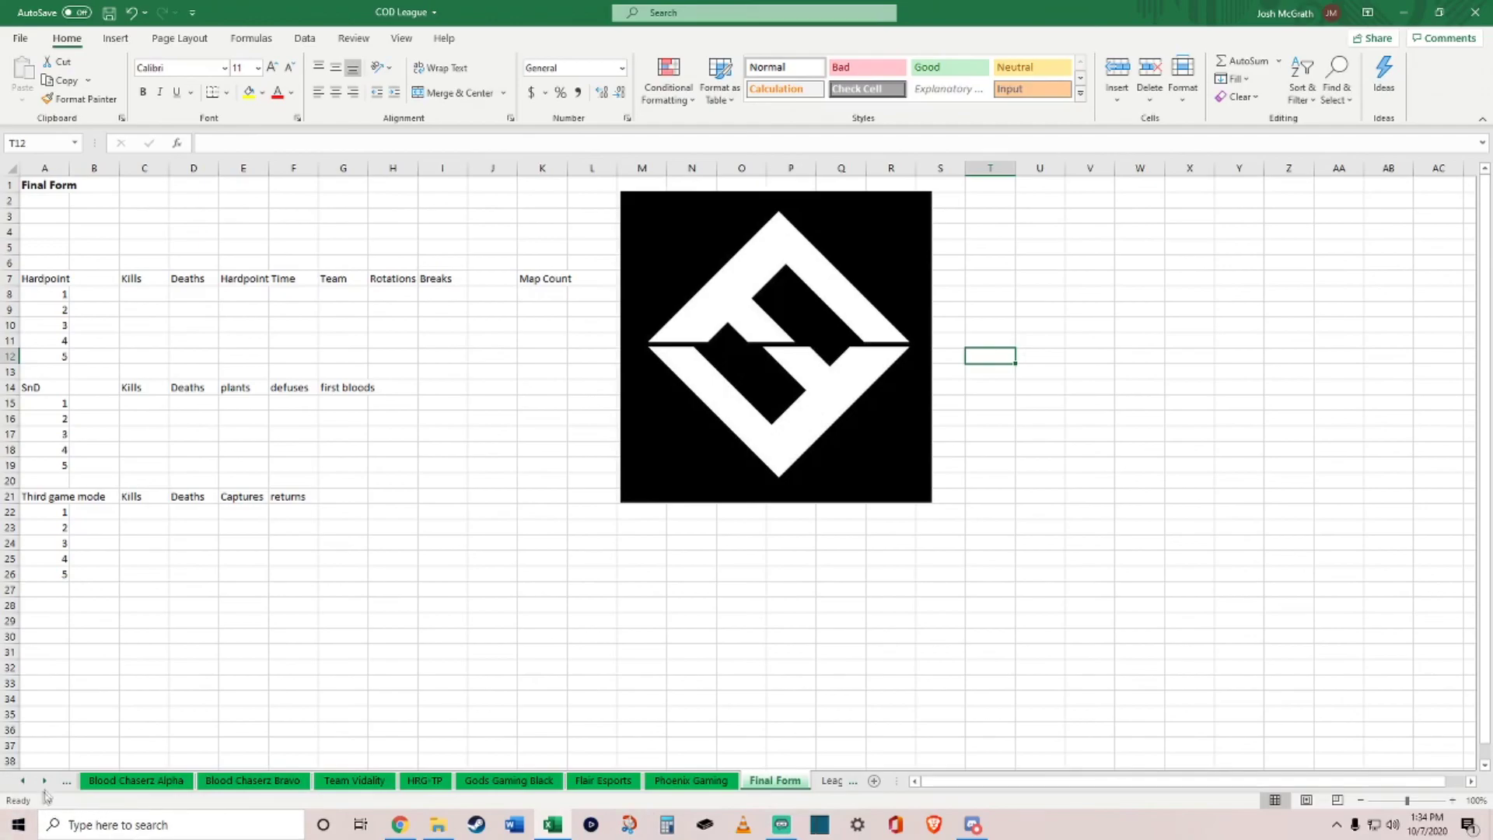
{"action": "left_click", "coordinate": [45, 781]}
Step: Return to the League Meeting Agenda and select B54 below the Payment options
{"action": "left_click", "coordinate": [759, 780]}
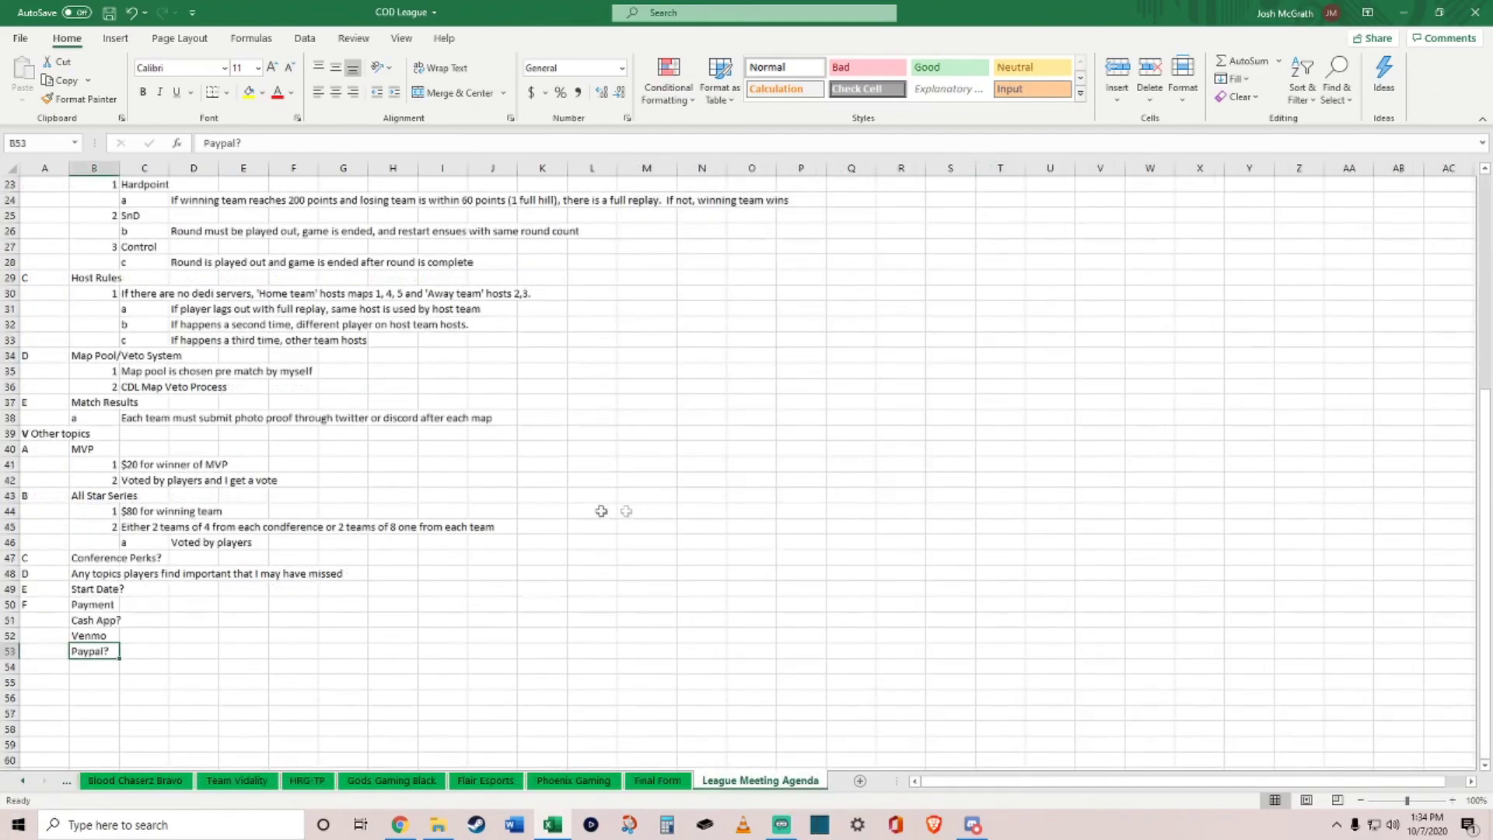
{"action": "left_click", "coordinate": [114, 666]}
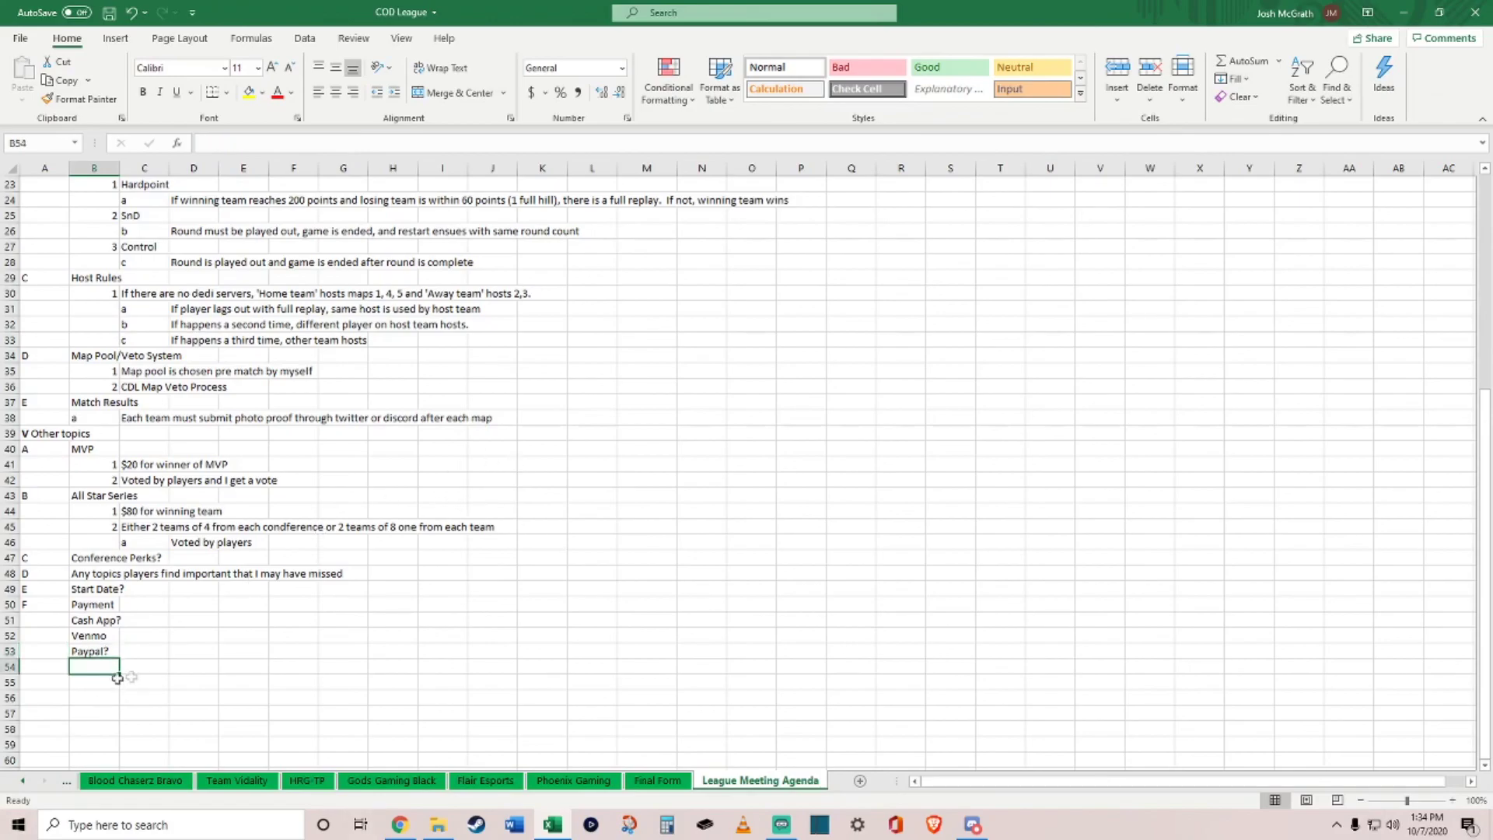